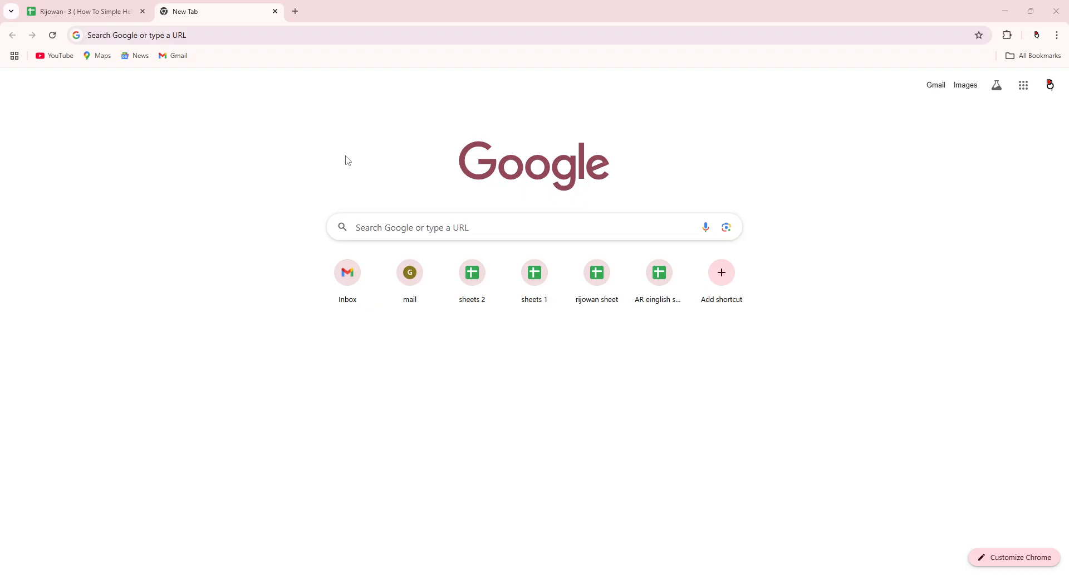
- Search the web for "EXCEL", open the Microsoft-Excel.Desk-24x7 result and go back to the results
click(214, 36)
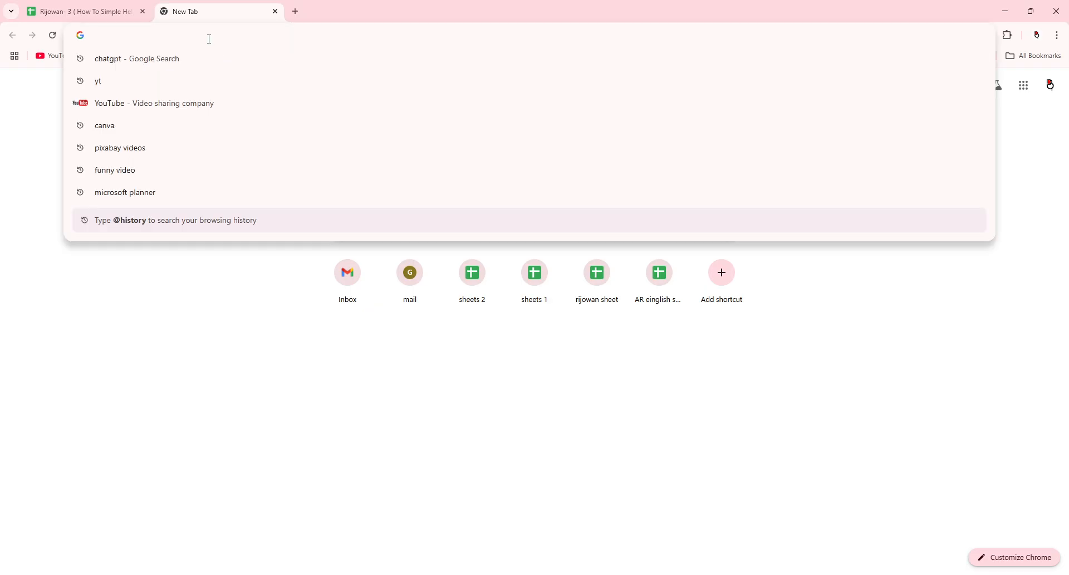
text(EXCEL)
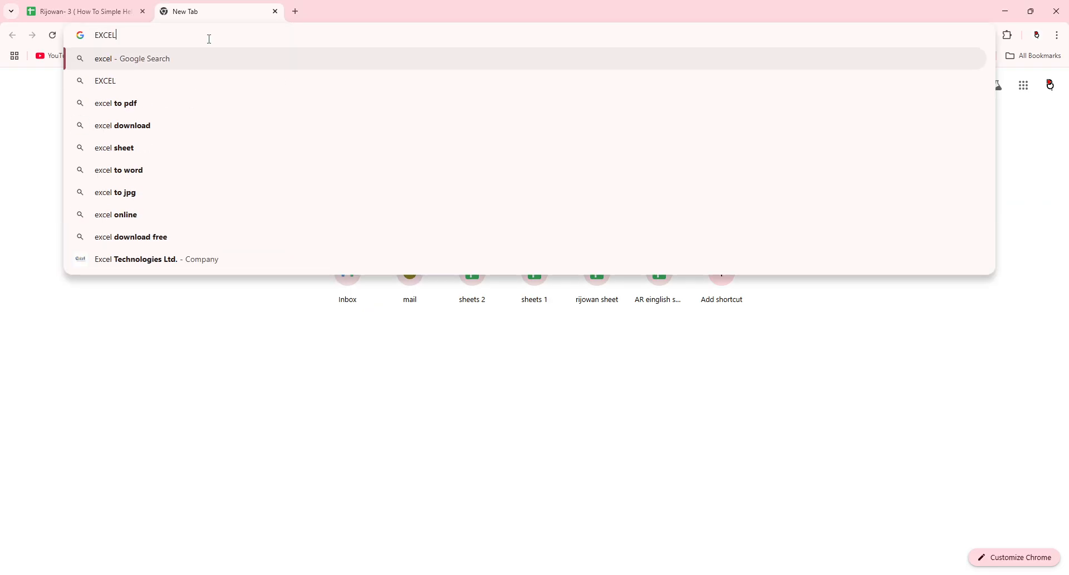
key(Return)
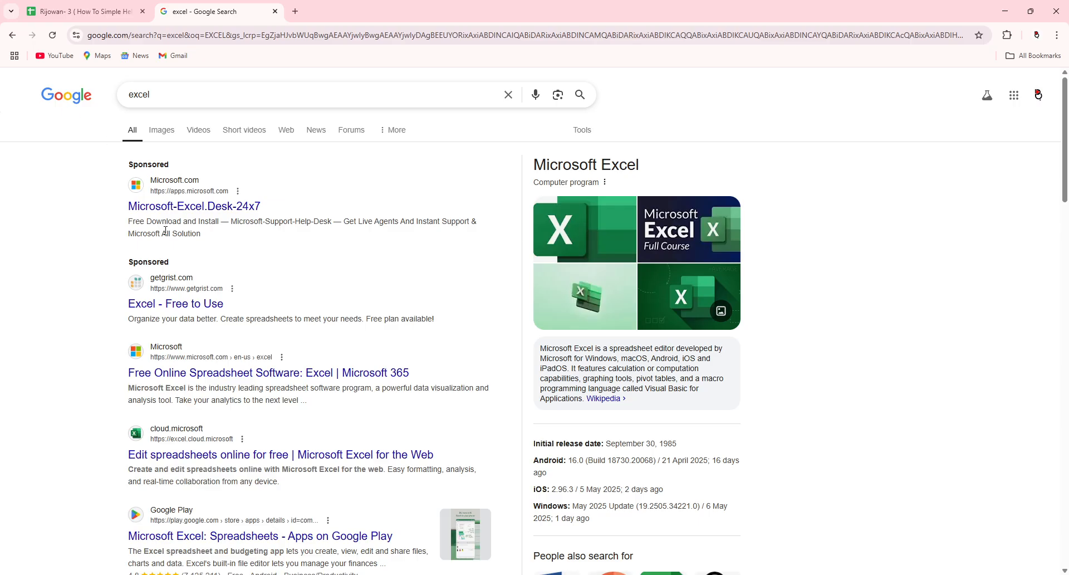
click(173, 206)
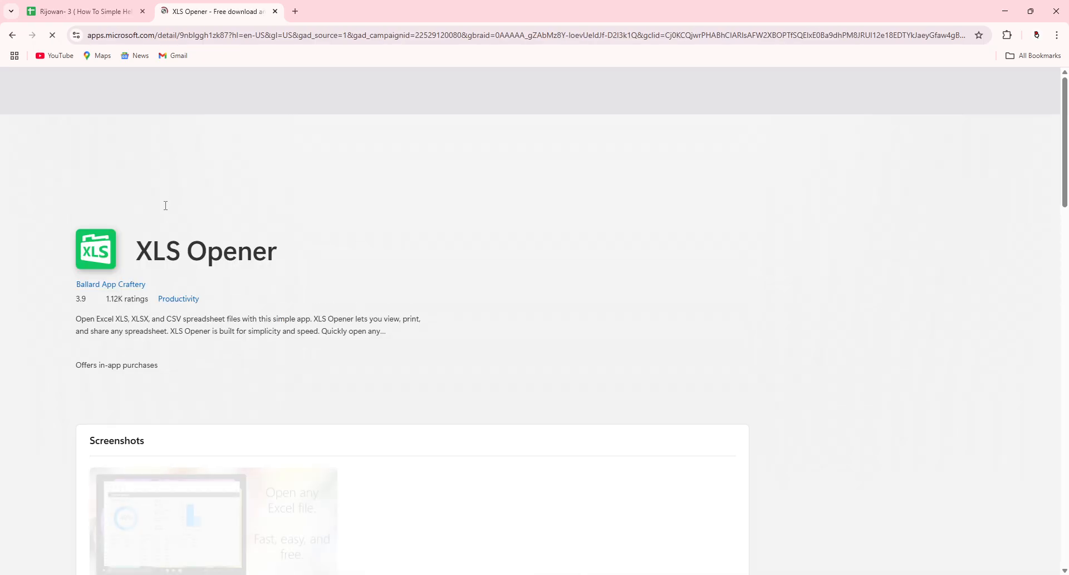
key(alt+Left)
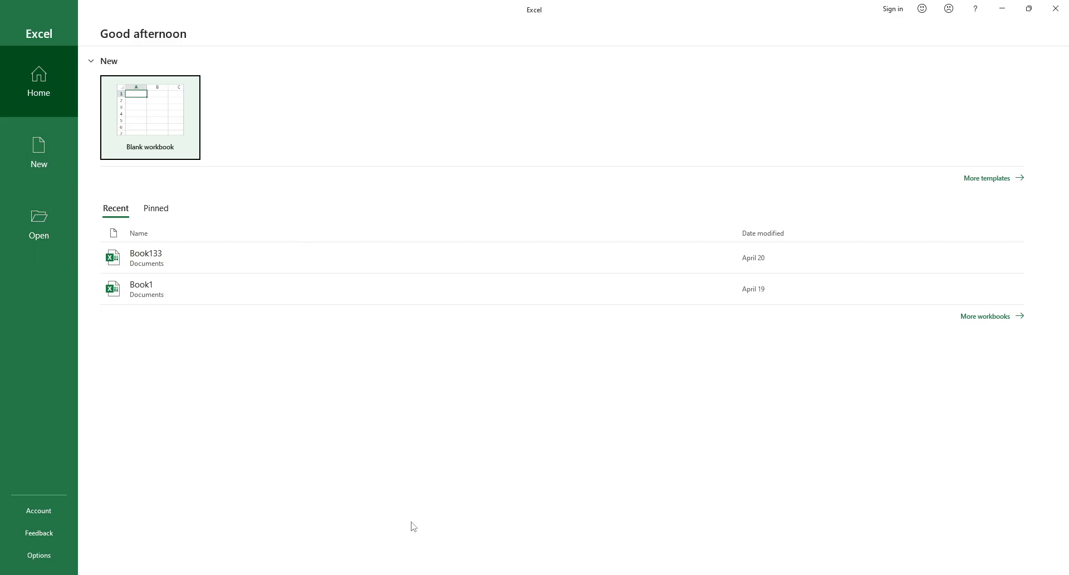
- Create a blank workbook in Excel and list COOKIES, BISCUITS and BURGER in cells A1 to A3
click(157, 117)
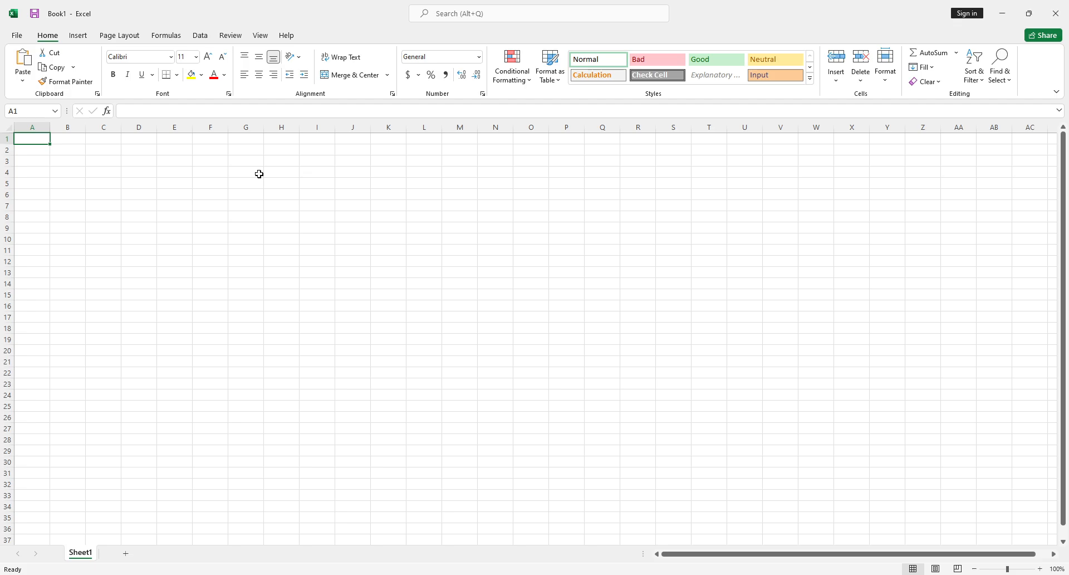
text(COO)
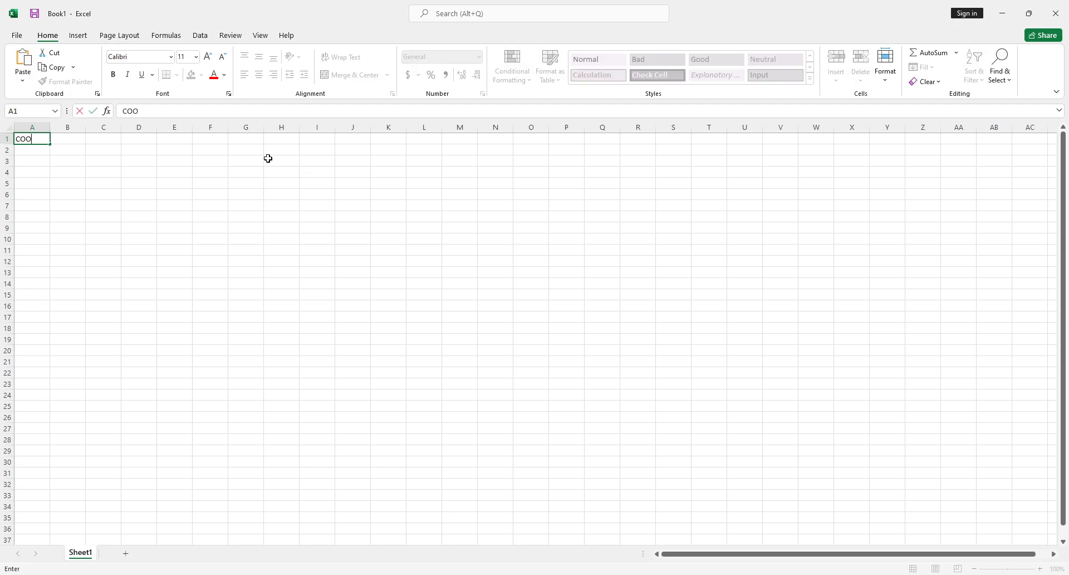
text(KIES)
key(Return)
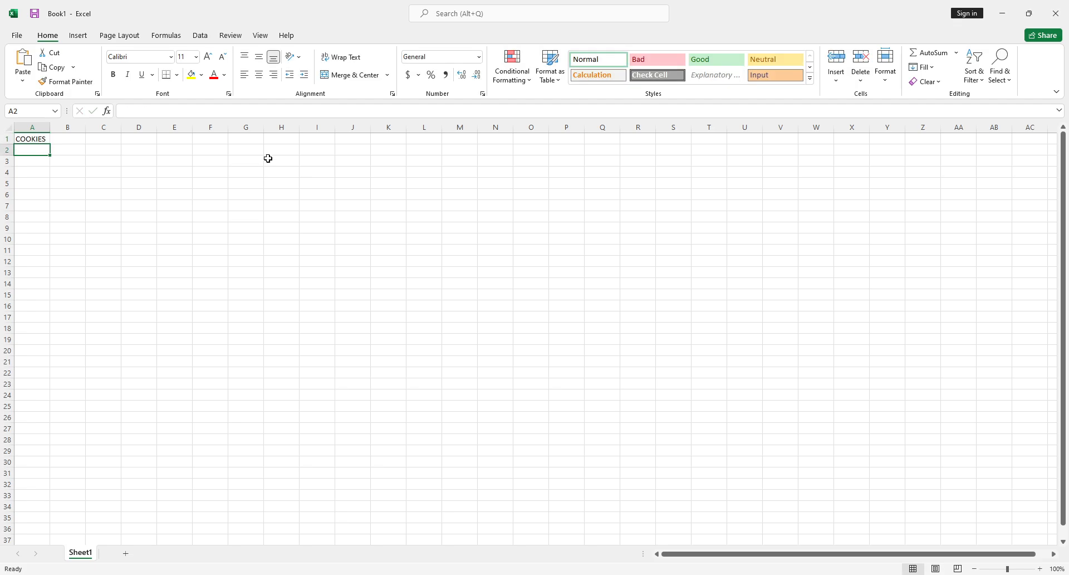
text(BI)
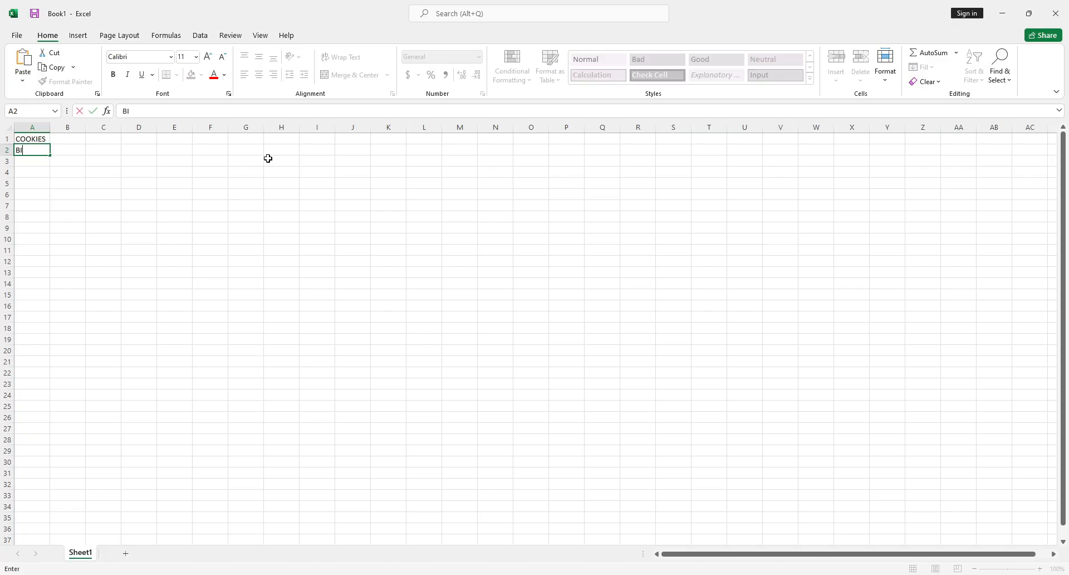
text(SCUITS)
key(Return)
text(BUR)
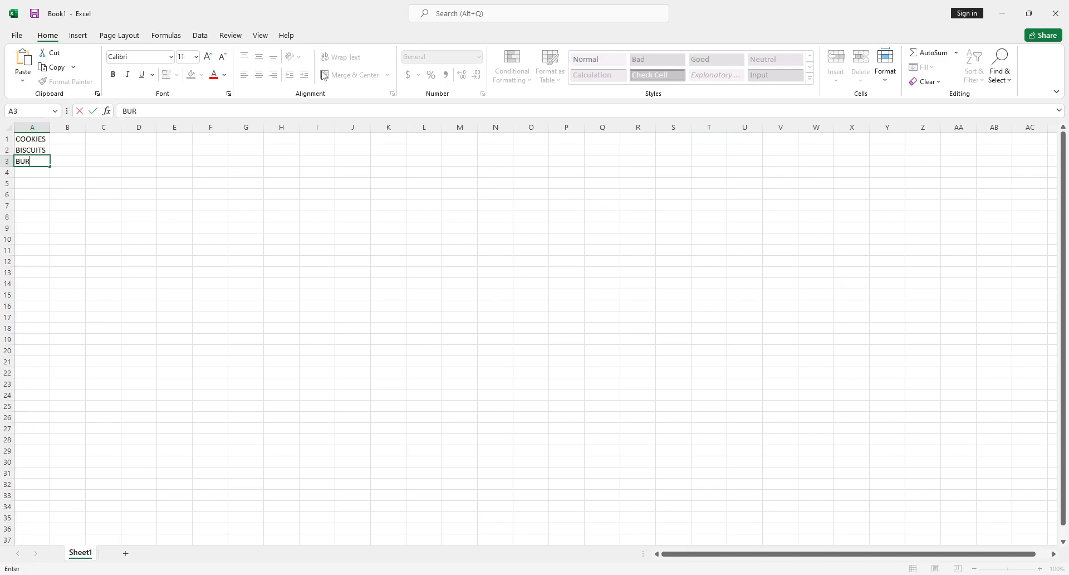
text(GER)
- Widen column A to about four times its default width
click(51, 128)
drag(50, 127, 152, 134)
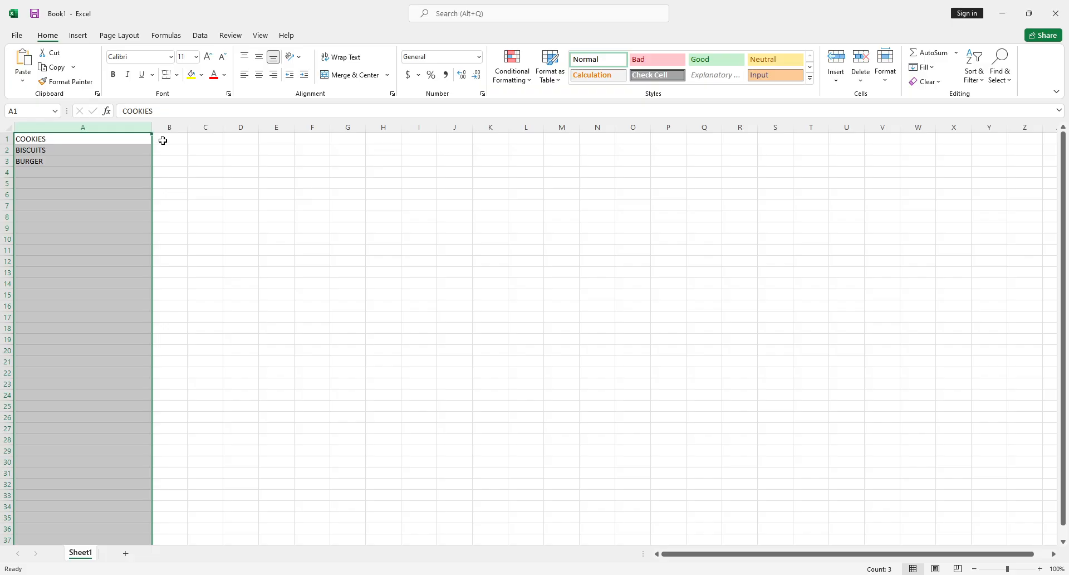
click(160, 141)
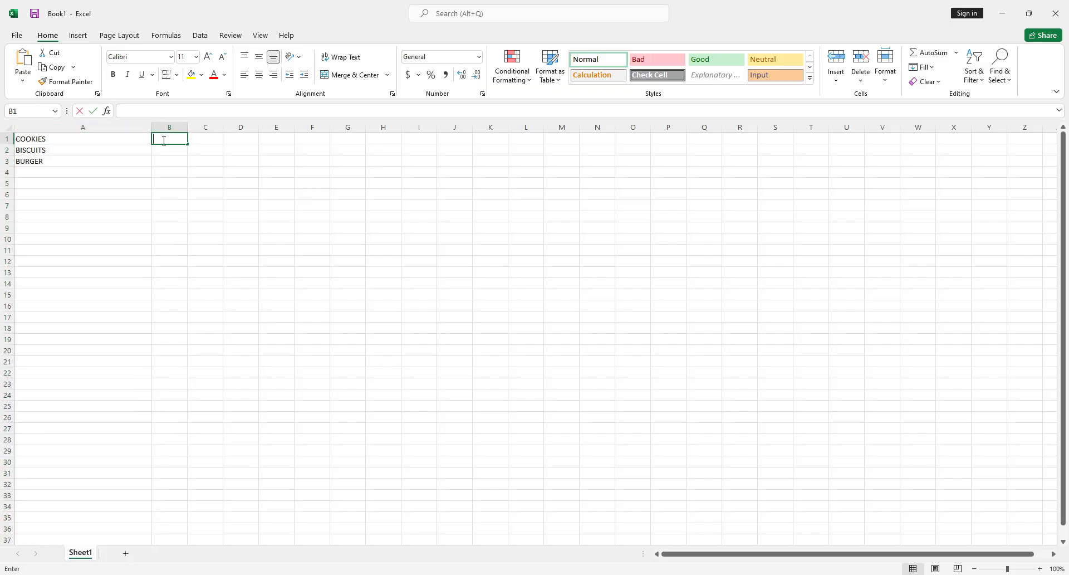
click(17, 134)
drag(18, 135, 43, 137)
click(76, 227)
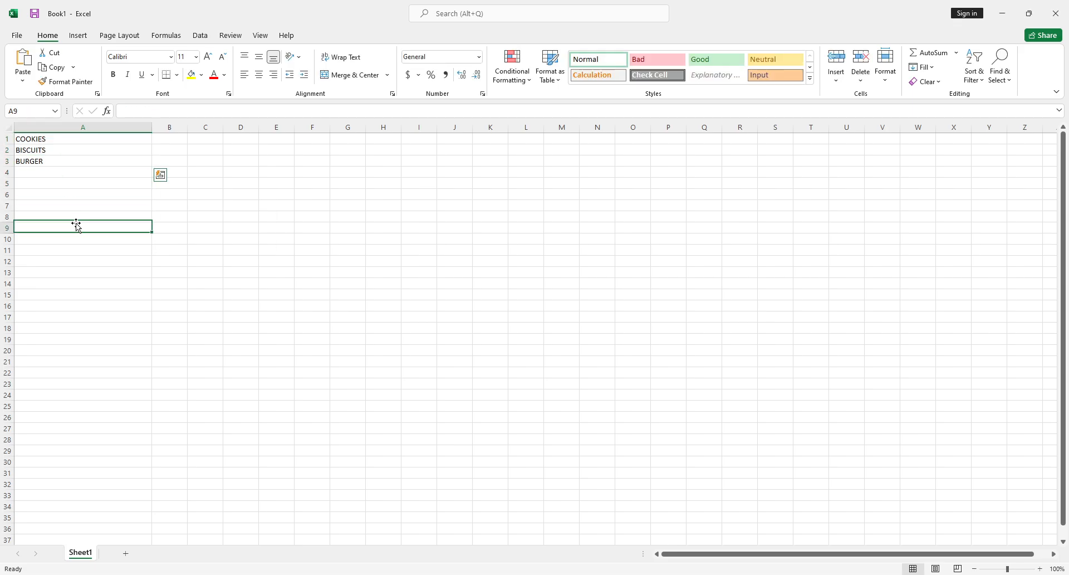
- Replace the text in cell A1 with the heading "COOKIES NA,ME"
click(57, 140)
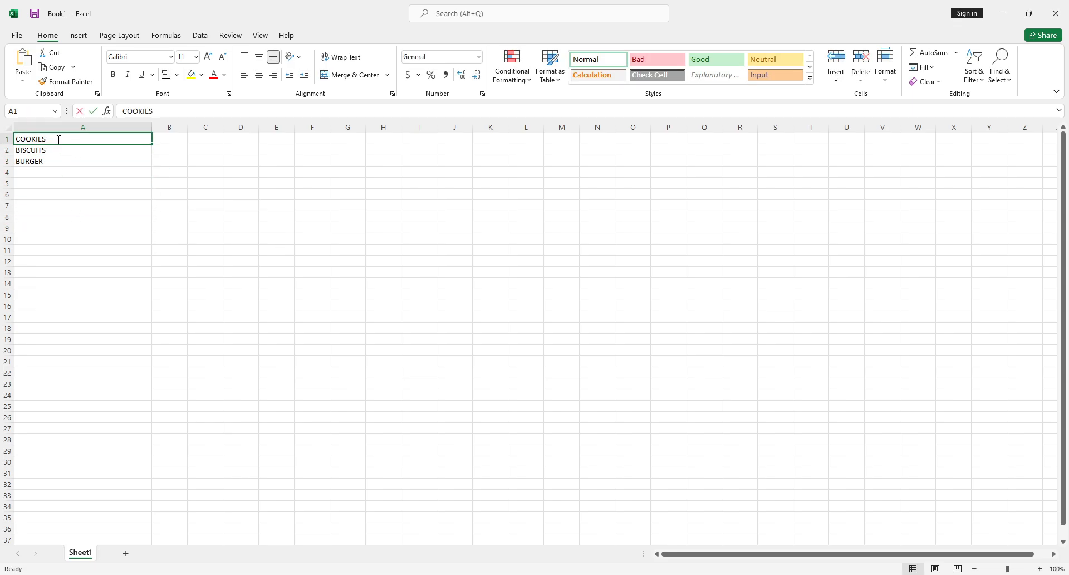
key(BackSpace)
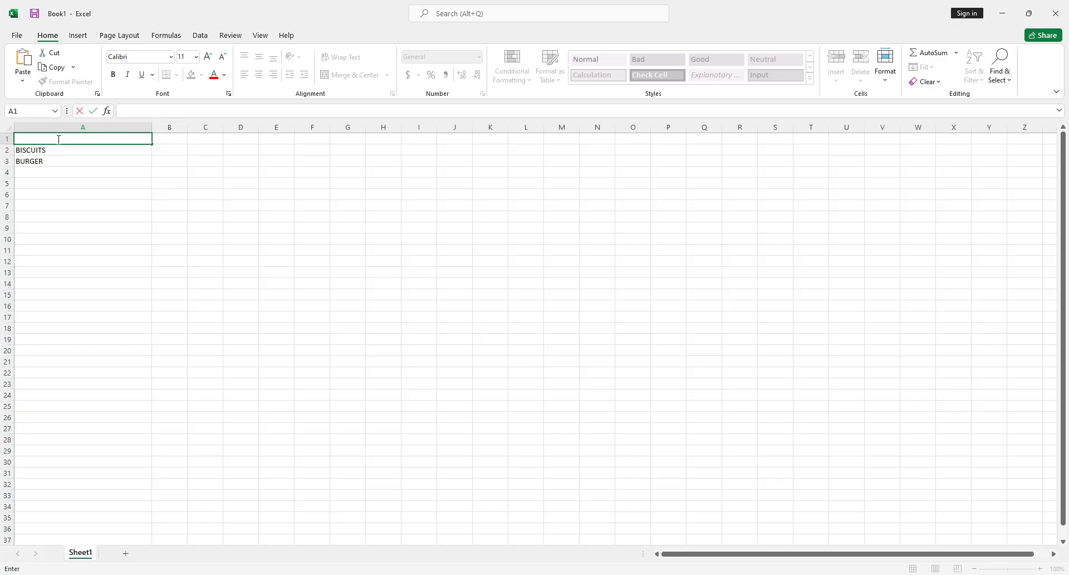
text(COOKIES NA,ME)
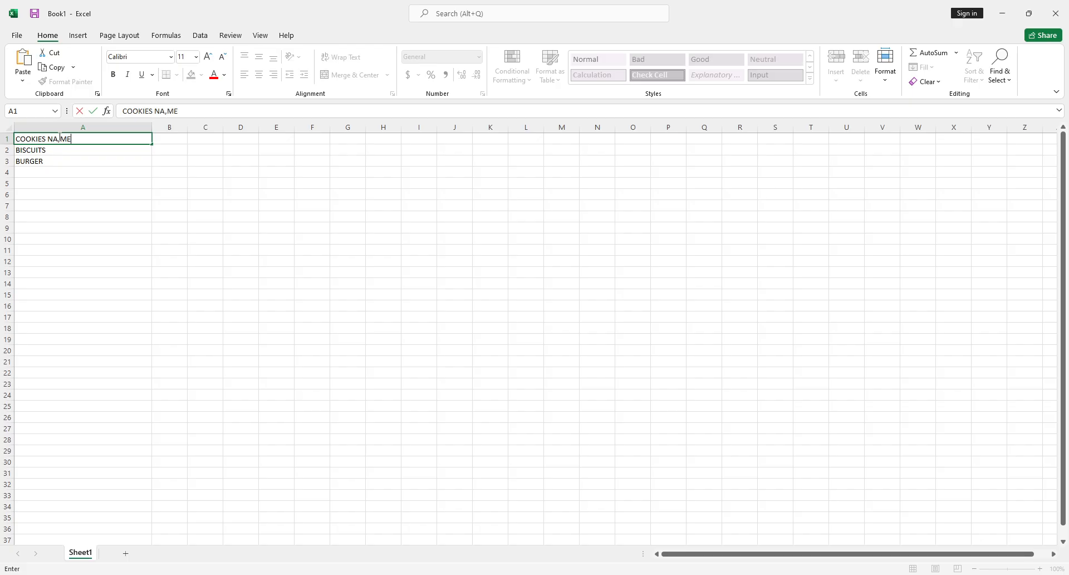
key(Return)
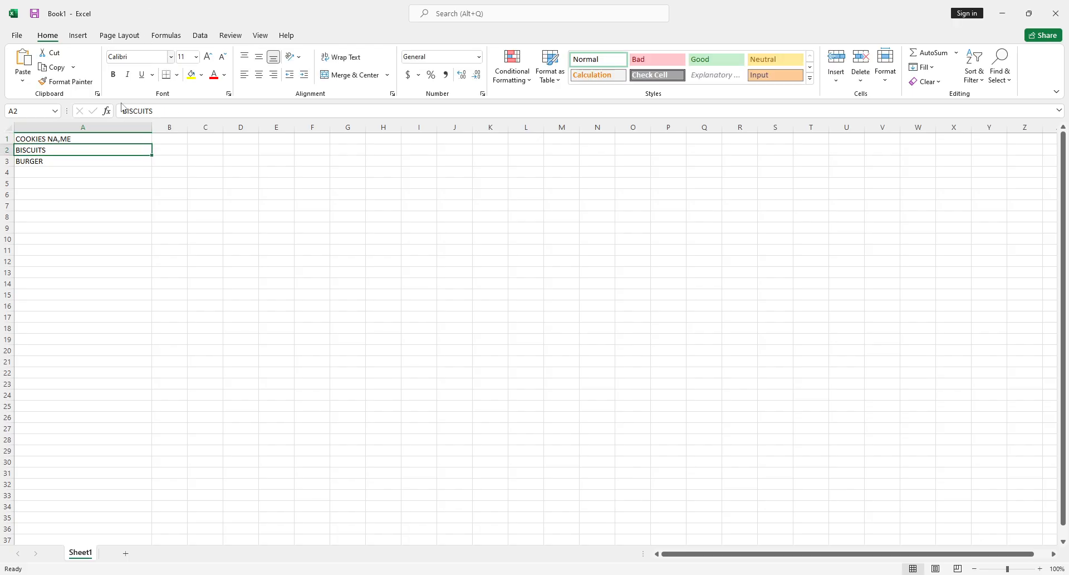
click(58, 137)
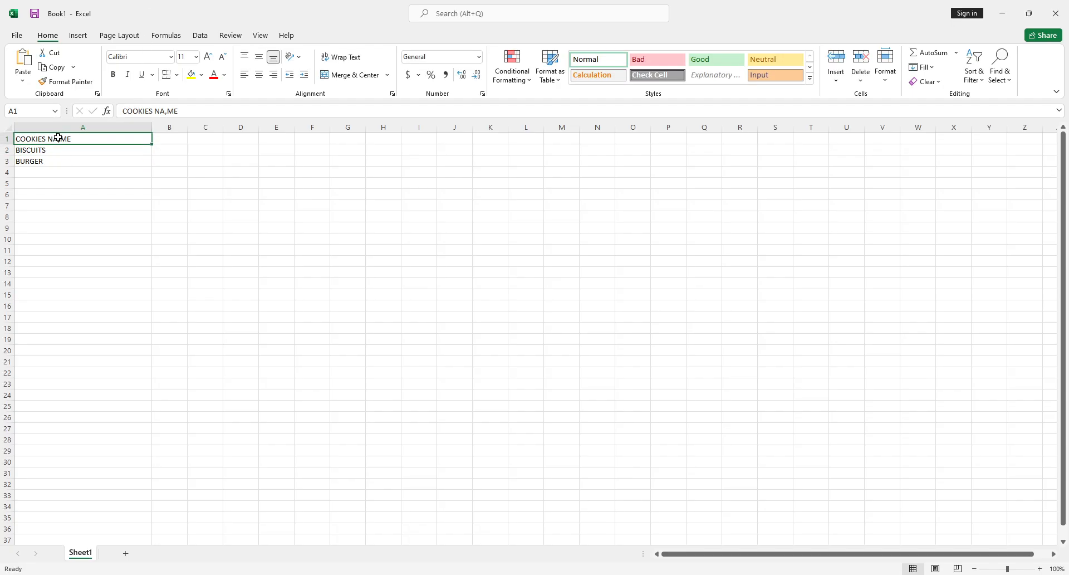
click(70, 171)
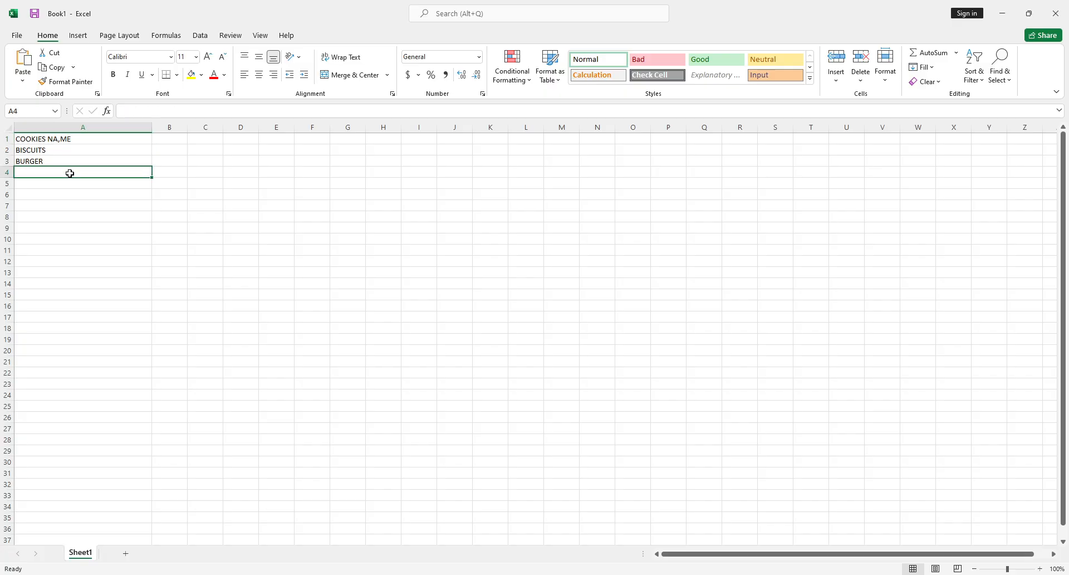
- Enter the heading PRICES in cell B1
click(179, 137)
text(PR)
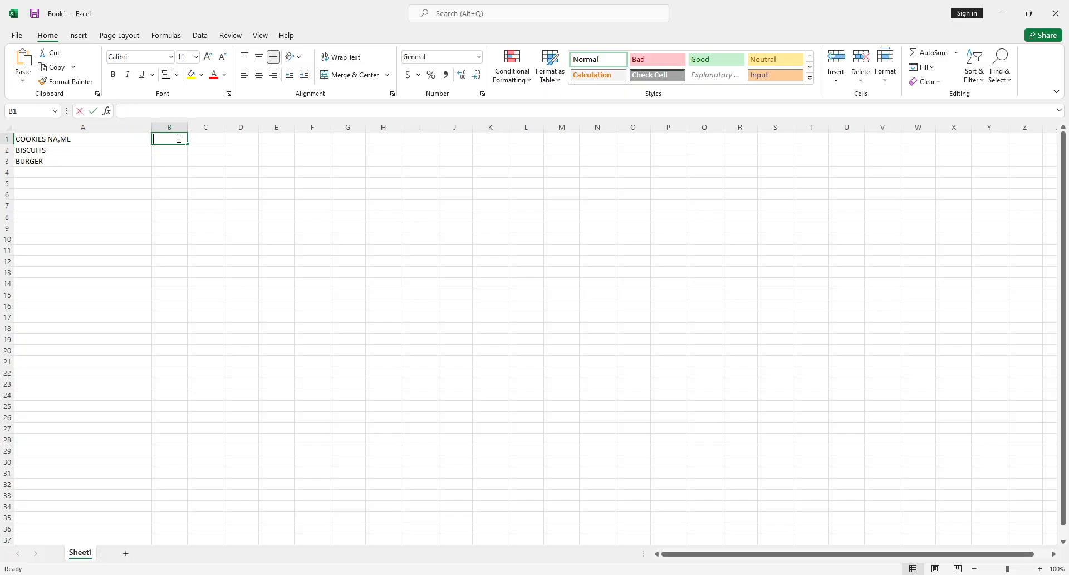
text(ICES)
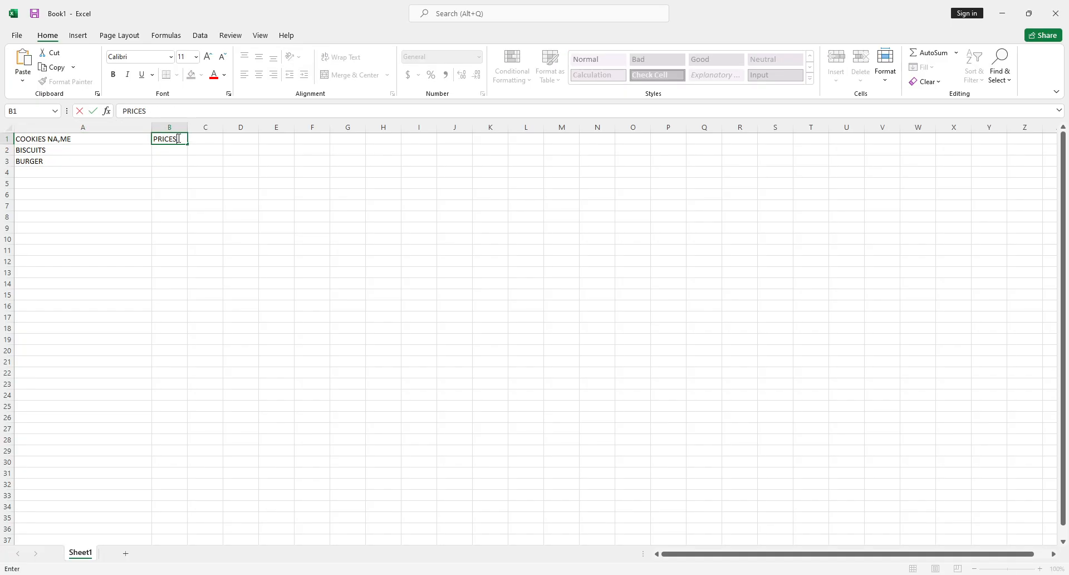
key(Return)
click(98, 160)
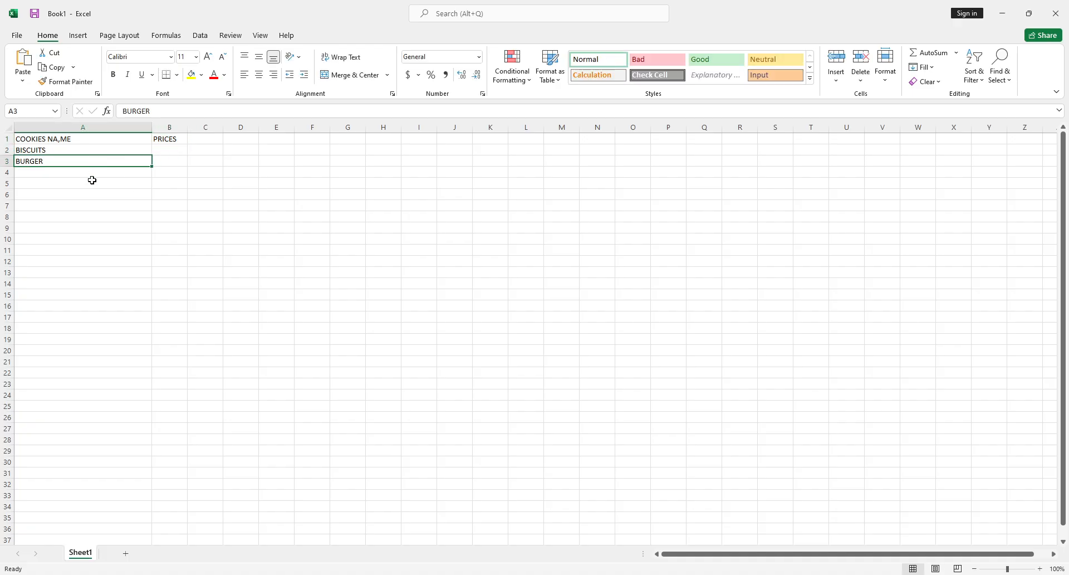
click(90, 181)
text(COO)
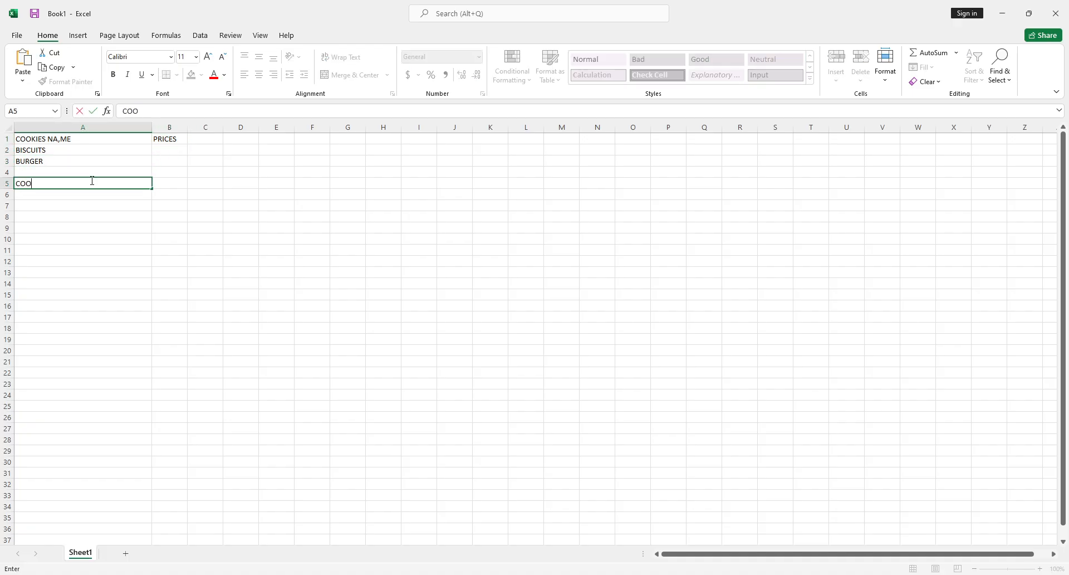
key(BackSpace)
key(BackSpace)
key(BackSpace)
- Enter COOKIES in cell A4, directly below BURGER, without the suggested rest of the heading
key(Up)
text(COOKI)
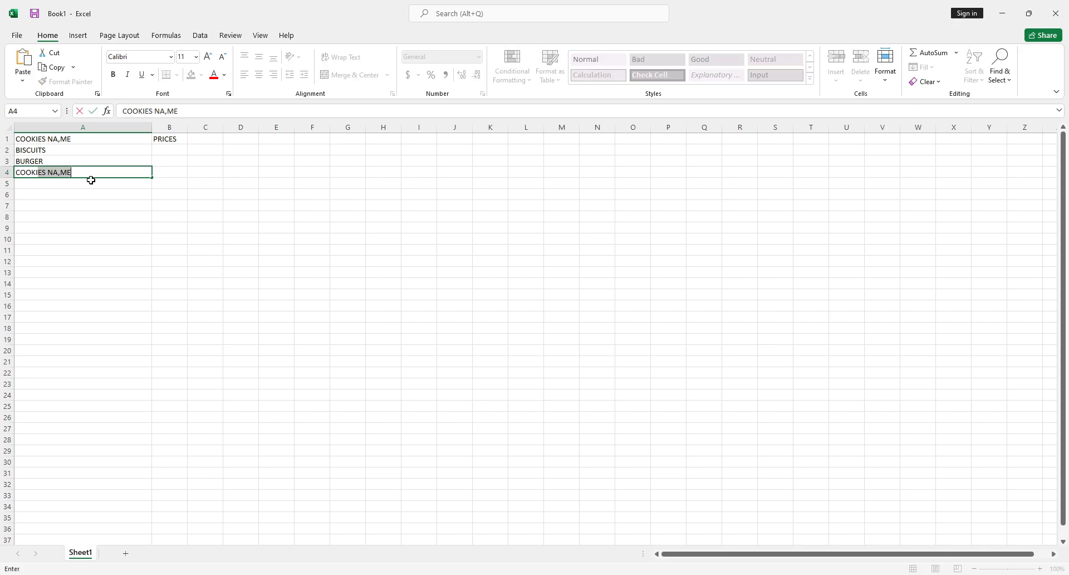
text(ES)
key(BackSpace)
- Enter 2.50$ as the BISCUITS price in cell B2
click(182, 155)
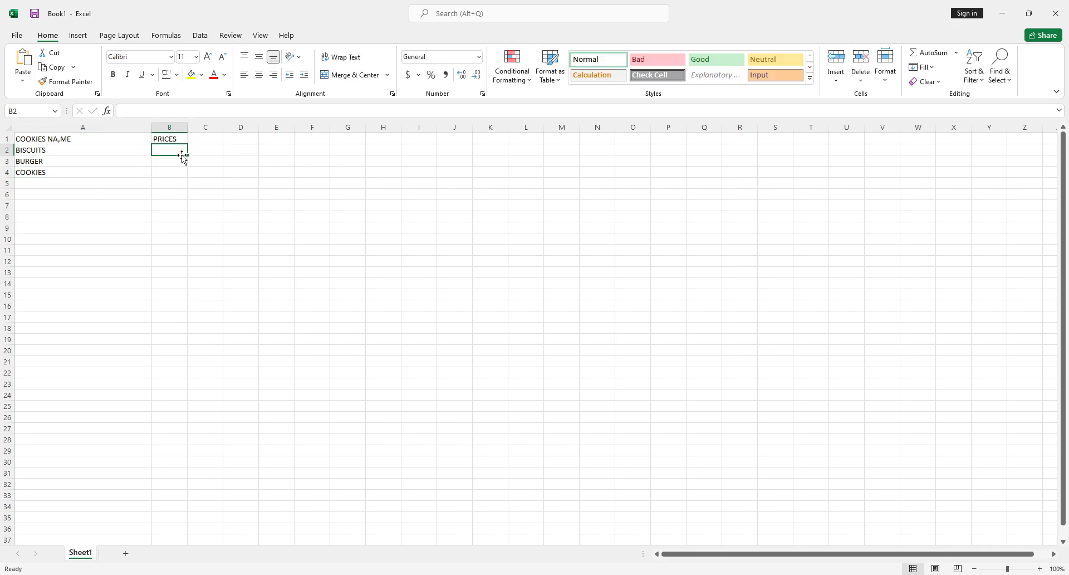
text(2)
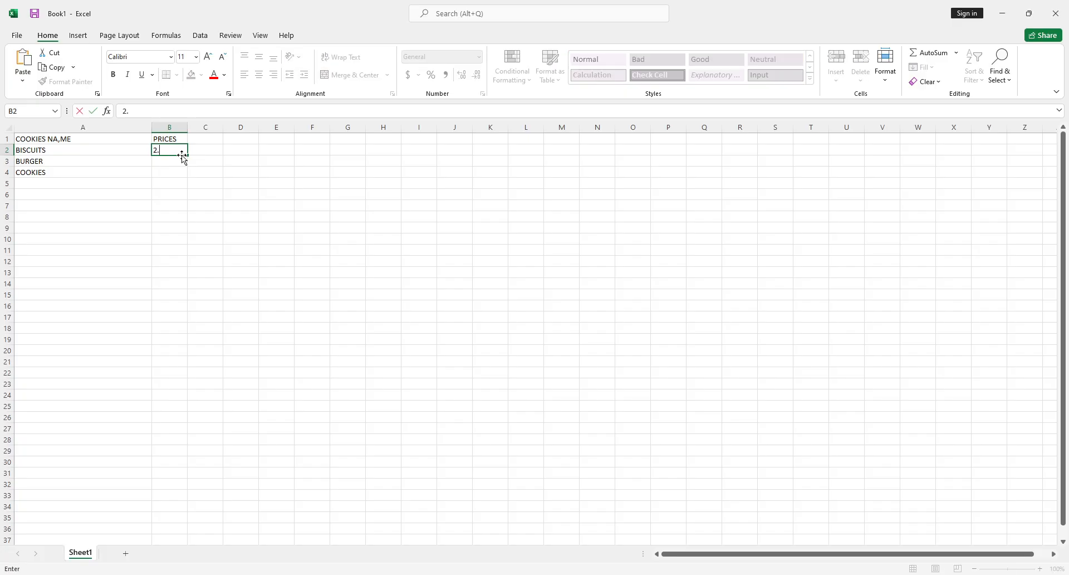
text(.50%)
key(BackSpace)
text($)
key(Return)
- Enter 2.50$ as the BURGER price in cell B3, including the dollar sign
text(2)
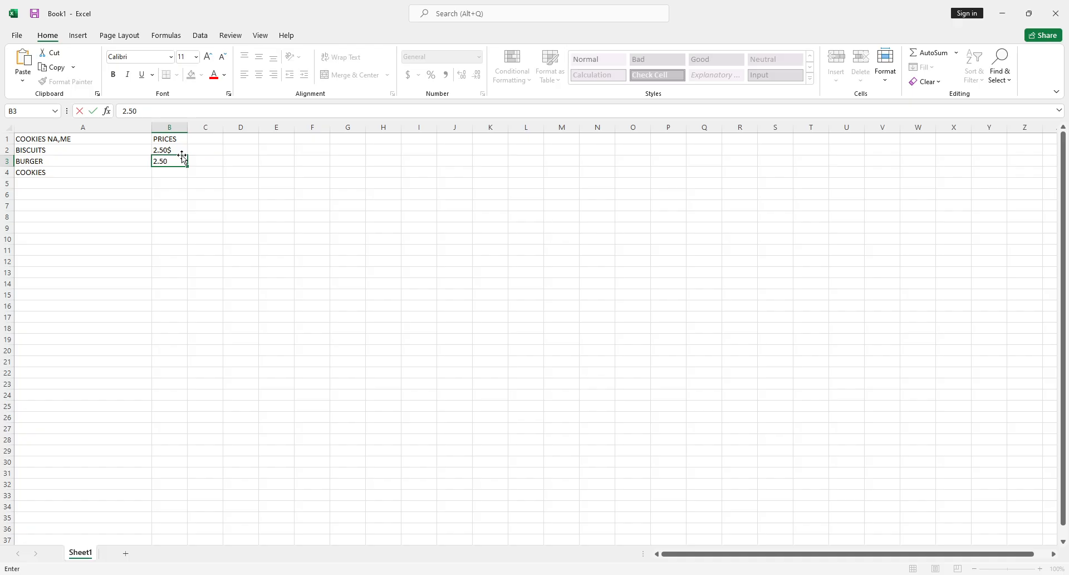
key(Return)
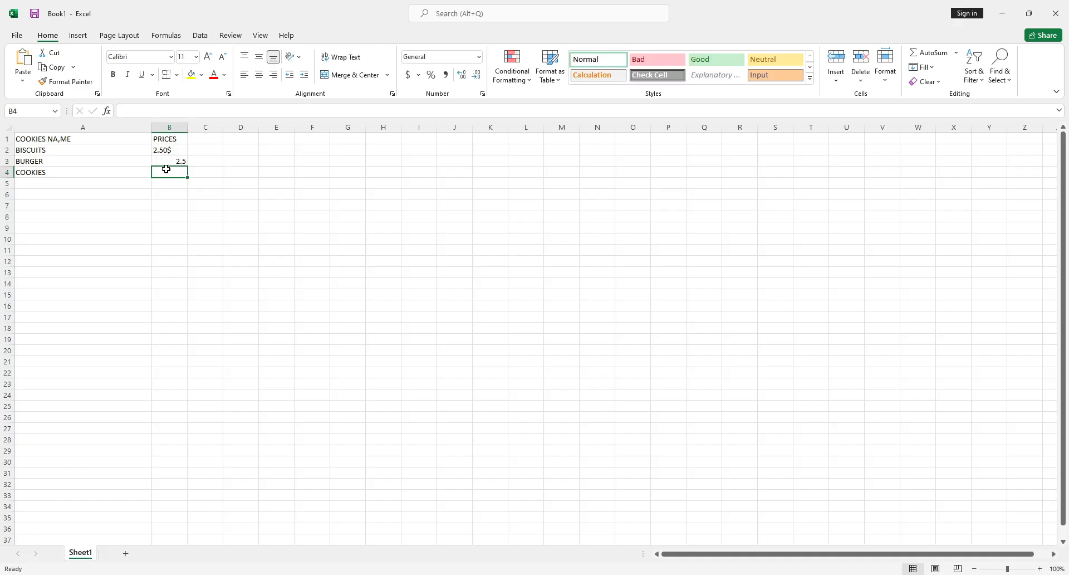
click(173, 159)
double_click(172, 156)
click(176, 162)
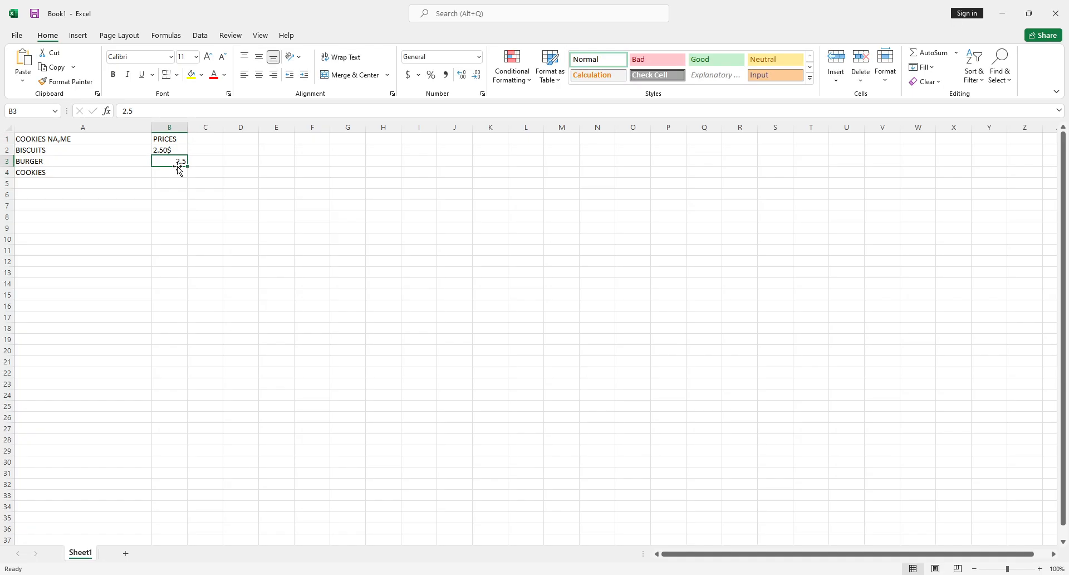
double_click(181, 161)
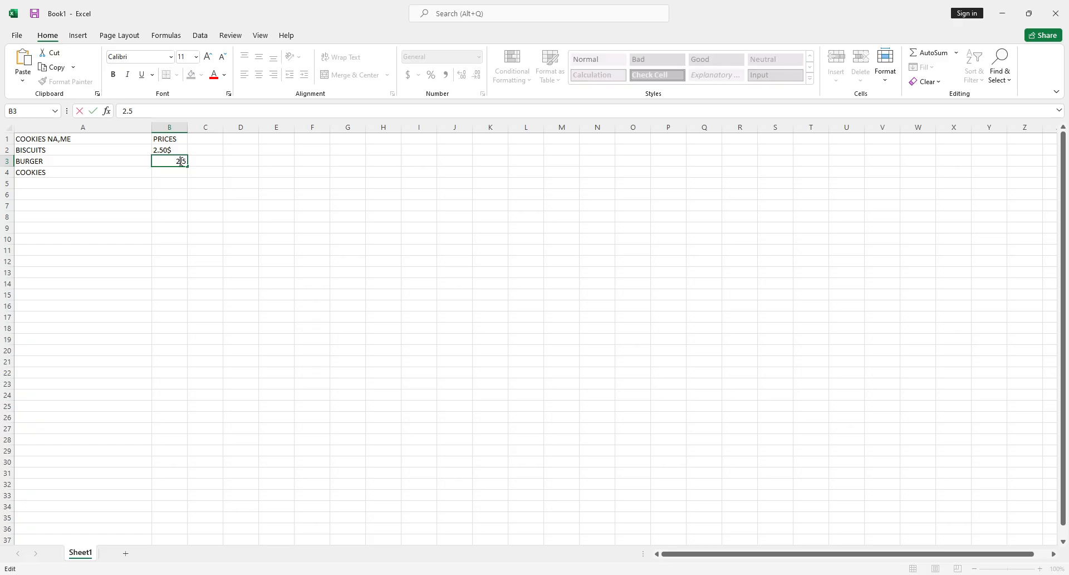
text(0$)
key(Return)
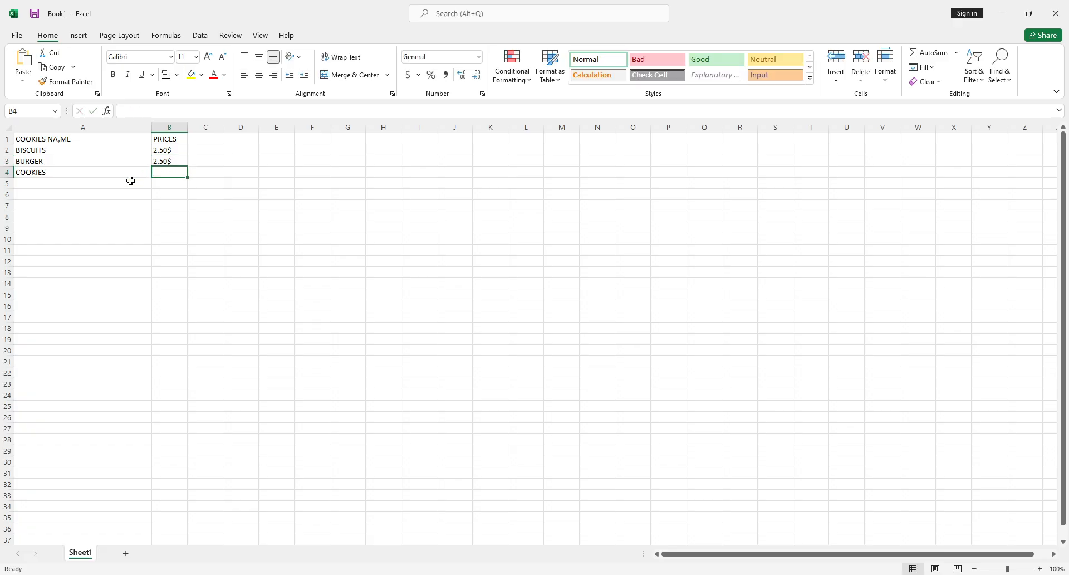
click(69, 183)
right_click(54, 174)
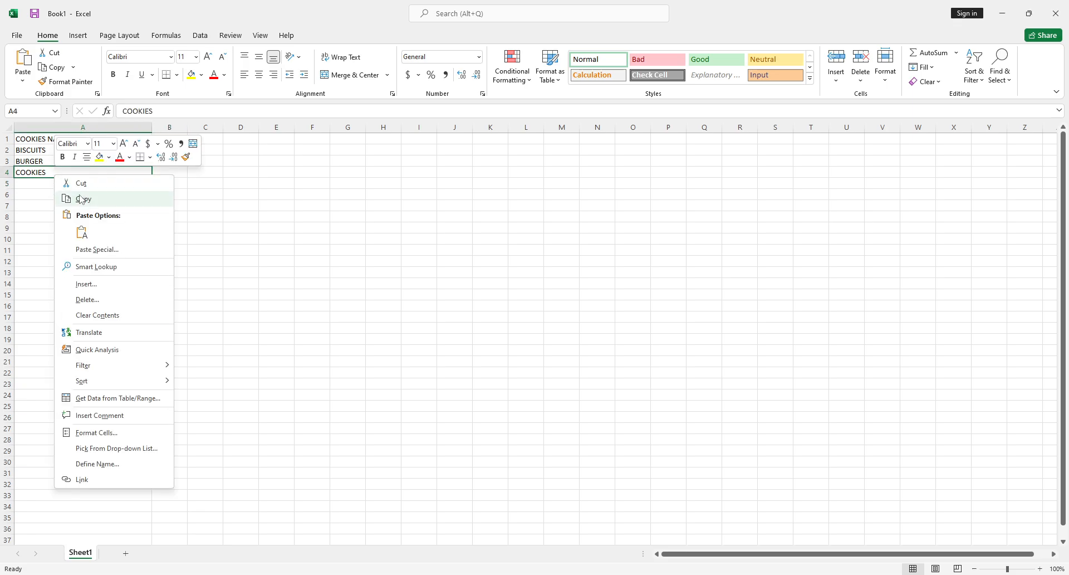
click(76, 184)
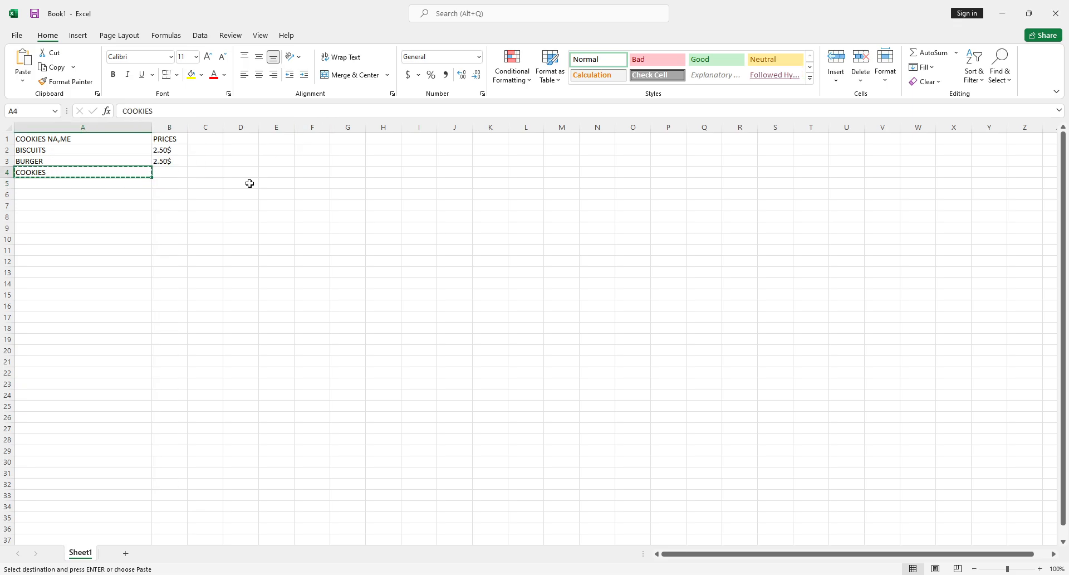
click(358, 164)
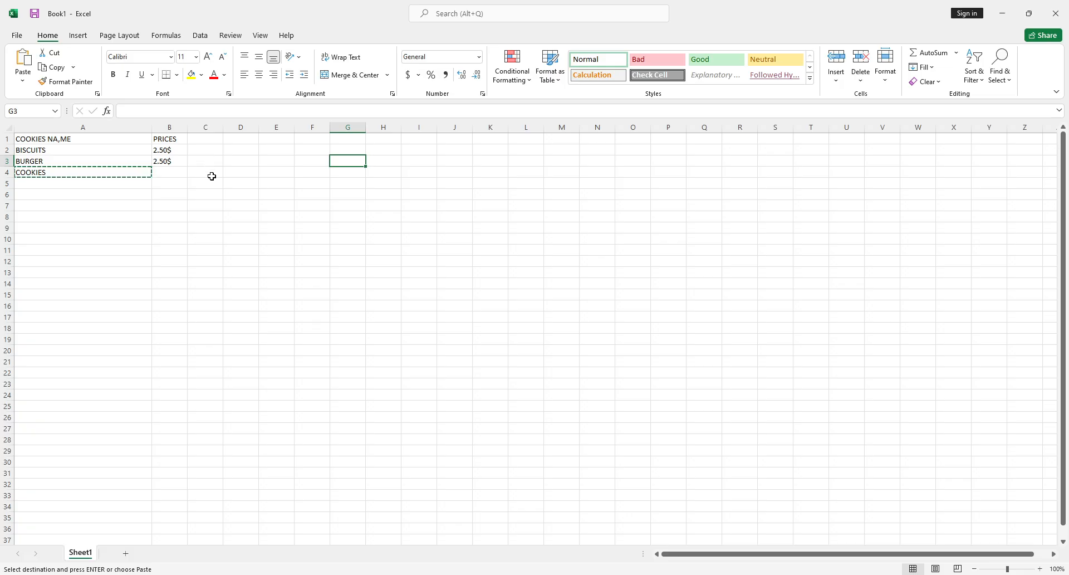
click(228, 164)
- Enter HII in cell D2 and FCFDF in cell D3 below it
click(238, 148)
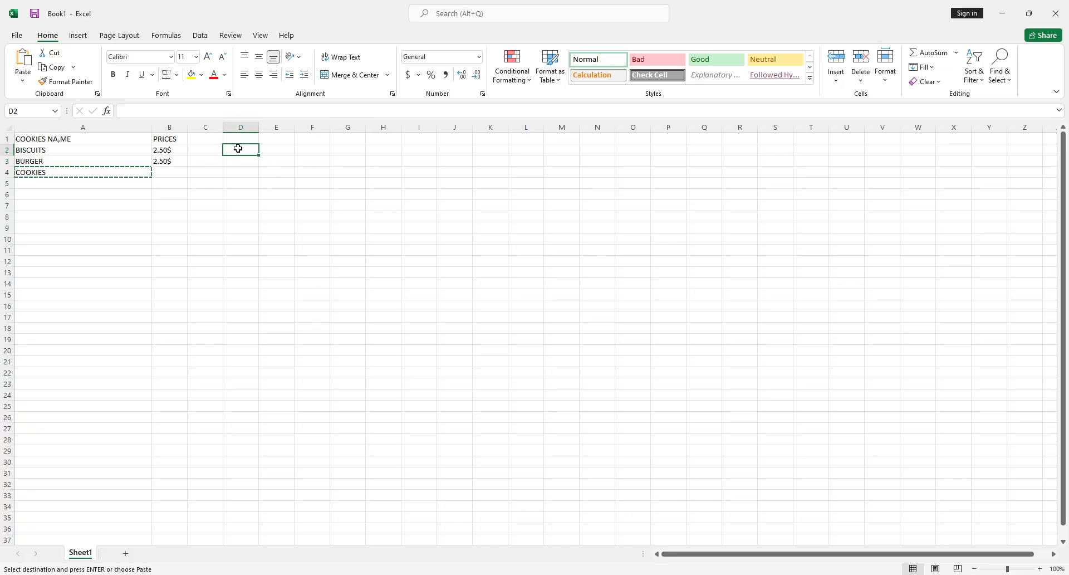
text(HII)
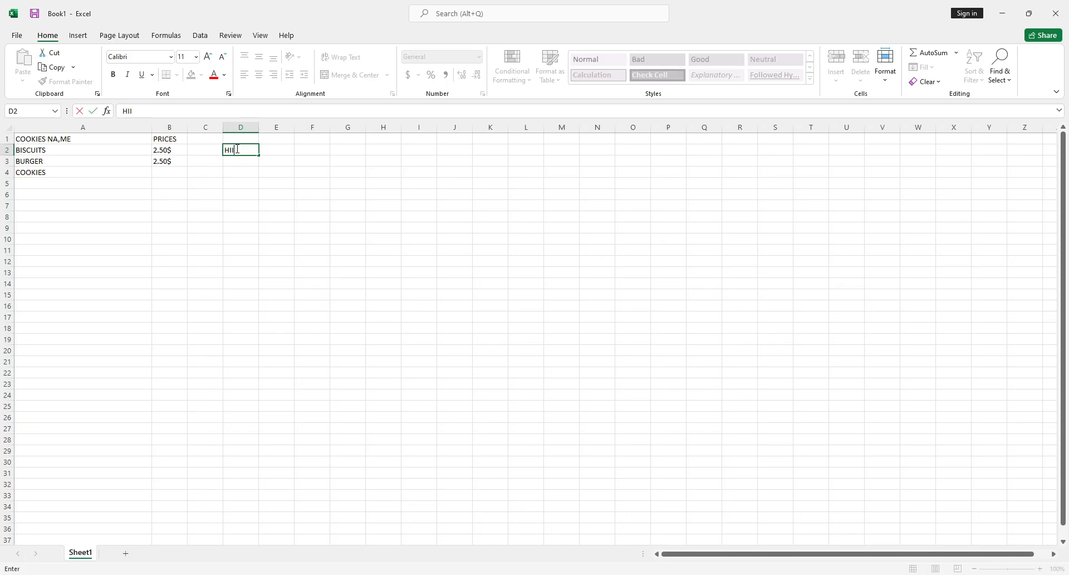
key(Return)
text(FCFDF)
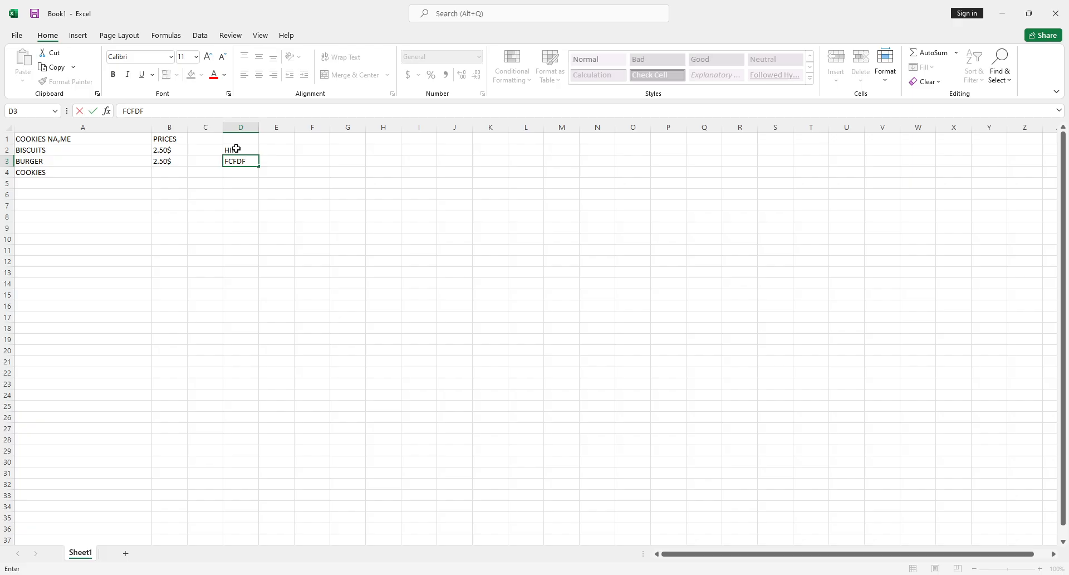
- Enter 2.50$ in cell E2 beside HII, with a decimal point and the dollar sign
click(275, 149)
text(2)
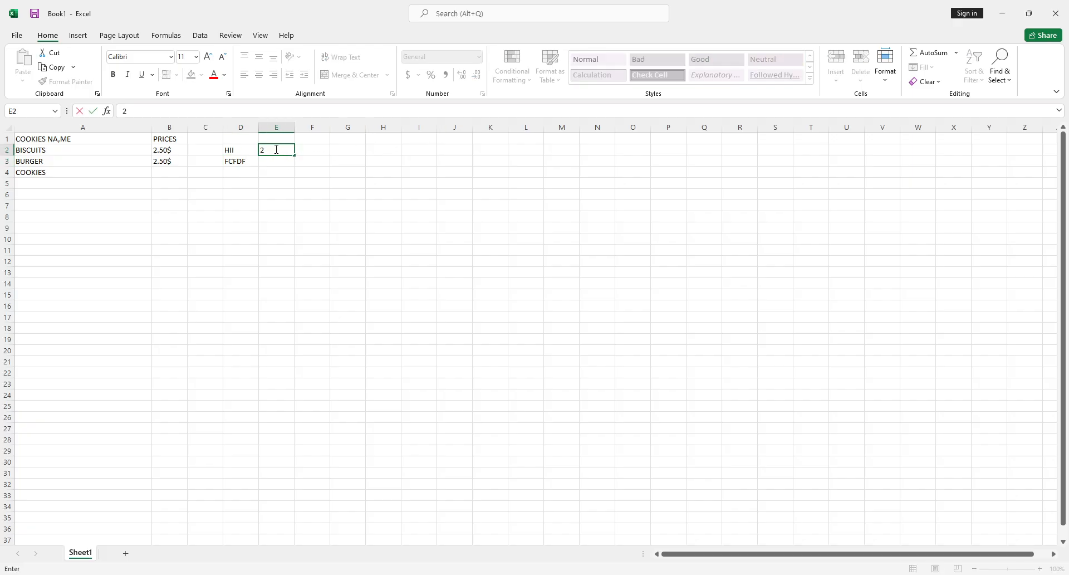
text(,50$)
click(268, 151)
key(BackSpace)
text(.50$)
key(Return)
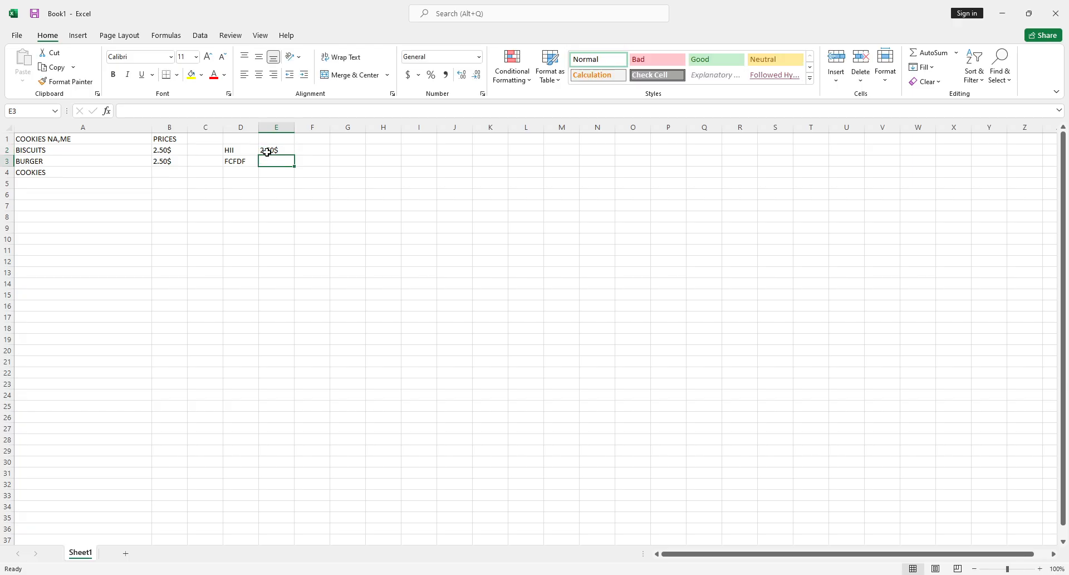
double_click(268, 152)
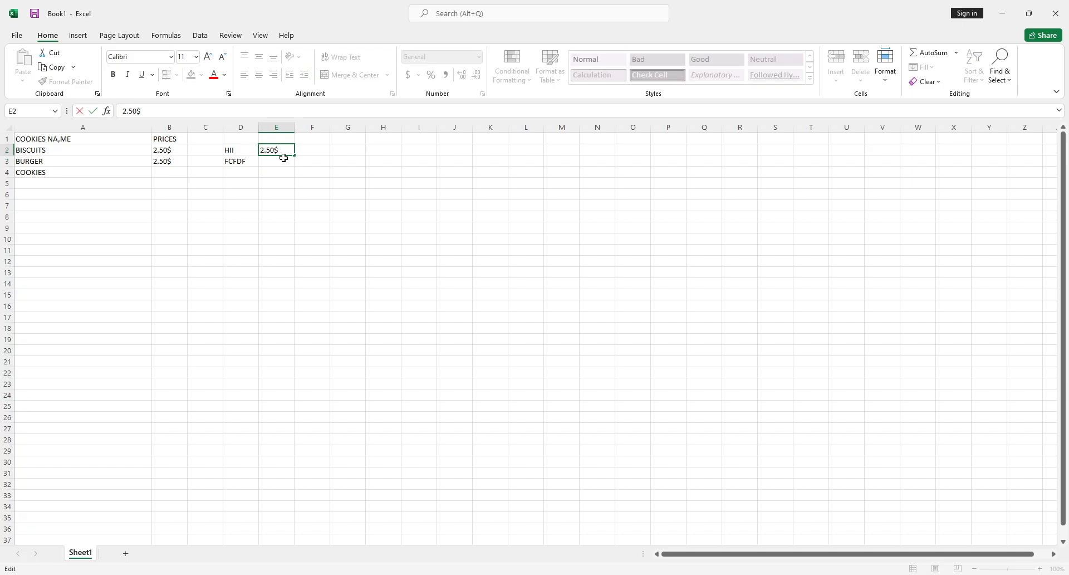
text(9)
key(BackSpace)
text(=10.0)
key(BackSpace)
key(BackSpace)
key(BackSpace)
key(BackSpace)
key(BackSpace)
- Begin a VLOOKUP formula in cell E3 beside FCFDF, up to its opening parenthesis
click(266, 160)
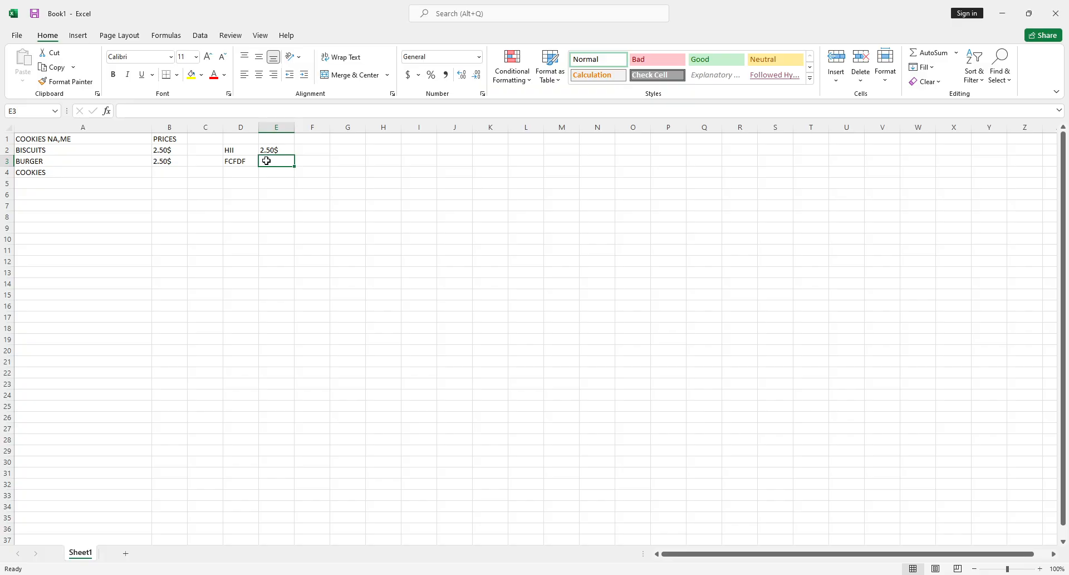
text(=)
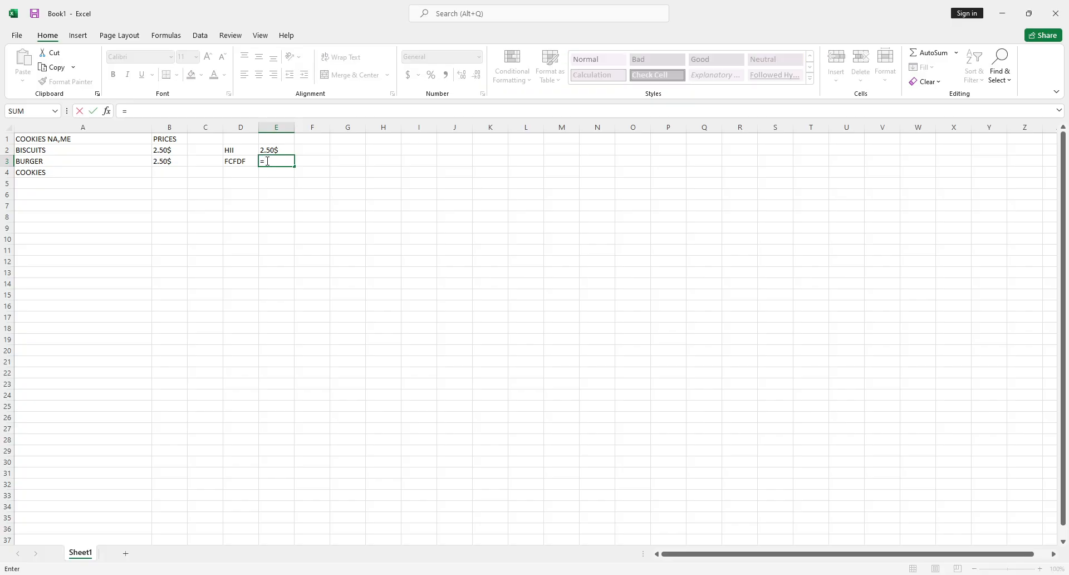
text(a)
key(BackSpace)
text(V;P)
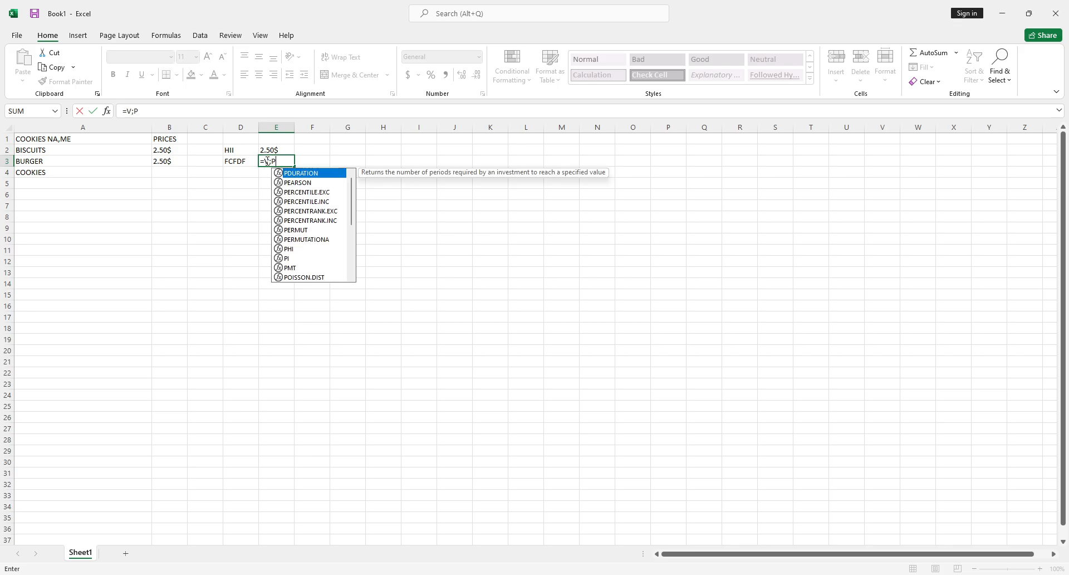
key(BackSpace)
key(BackSpace)
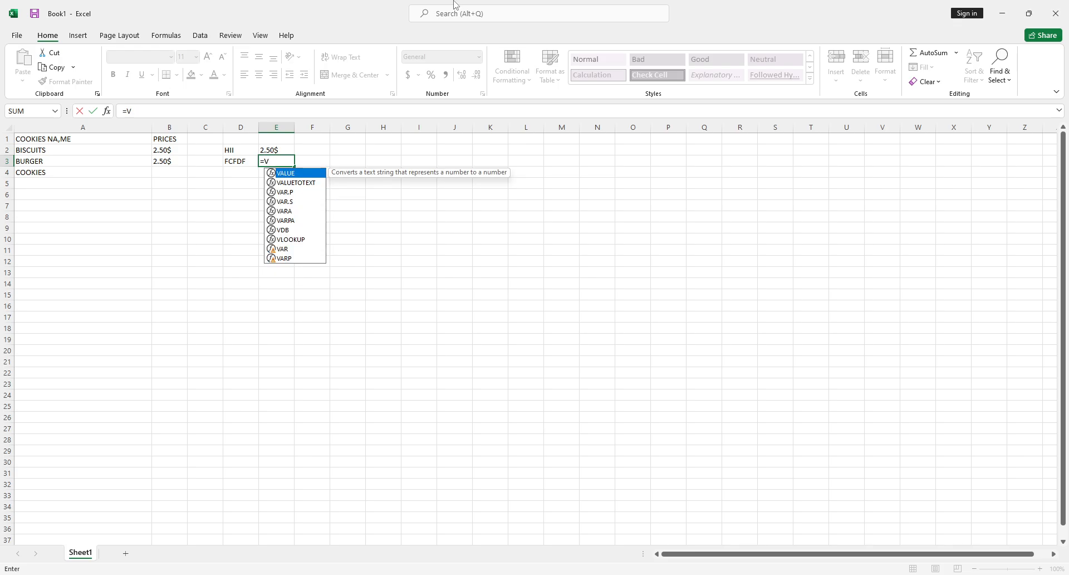
key(Escape)
text(L)
key(BackSpace)
key(Escape)
text(LOOK)
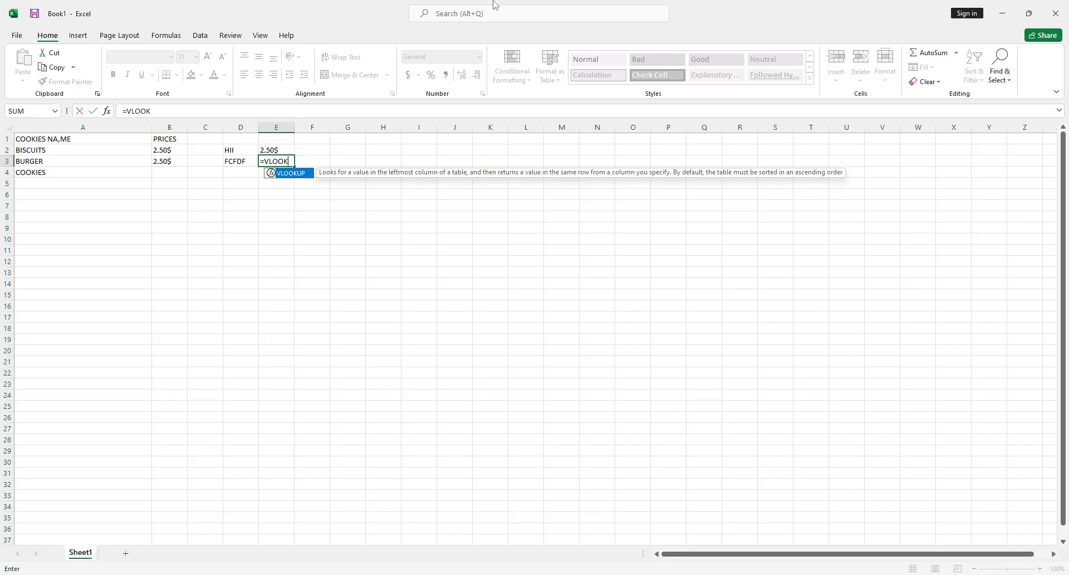
text(UP()
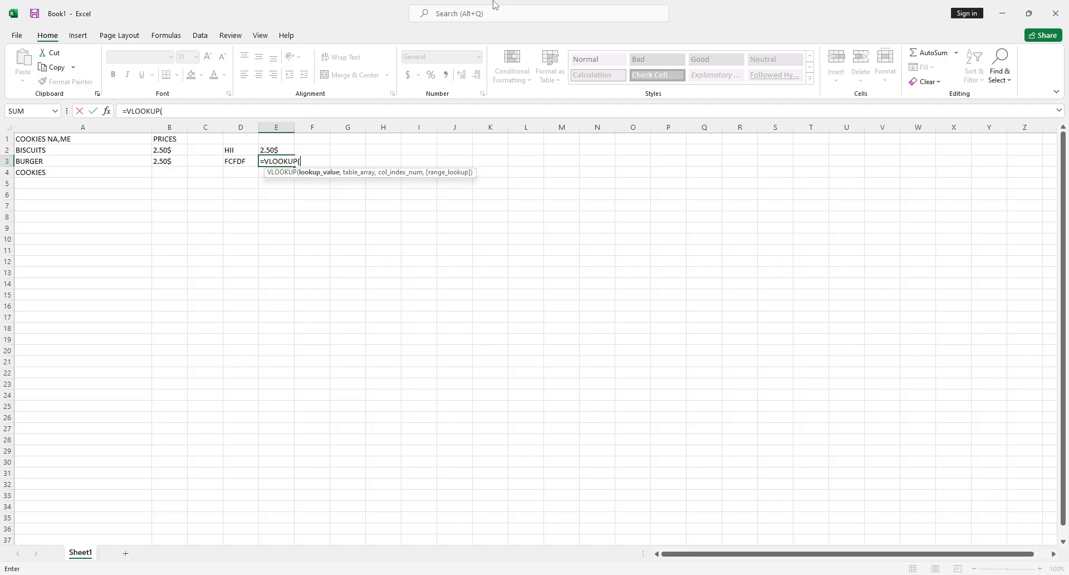
- Complete the VLOOKUP formula in E3 with lookup value D2, table range A2:B16, column index 2 and FALSE for an exact match
text(D)
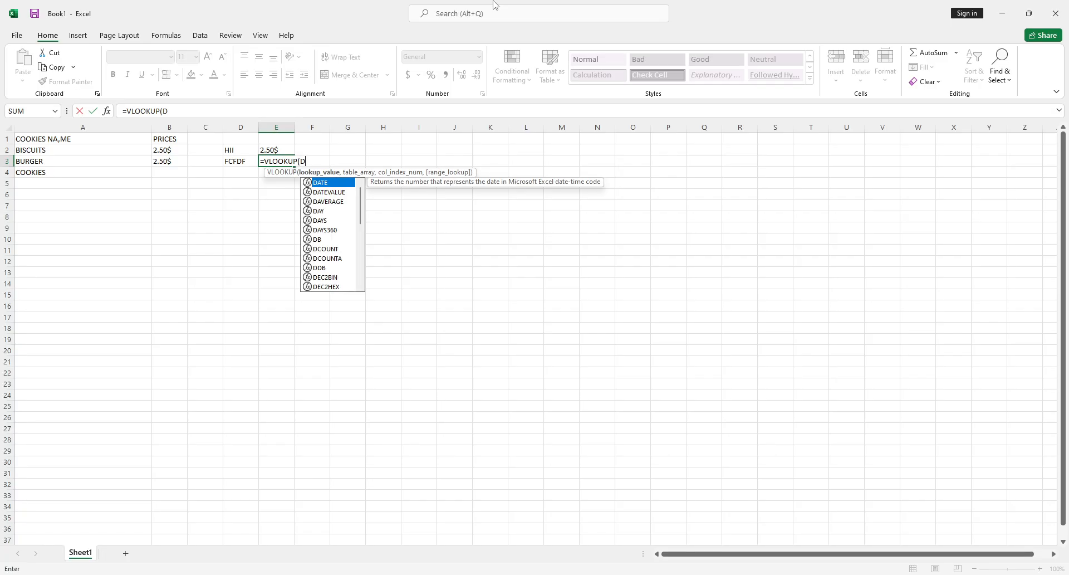
text(2)
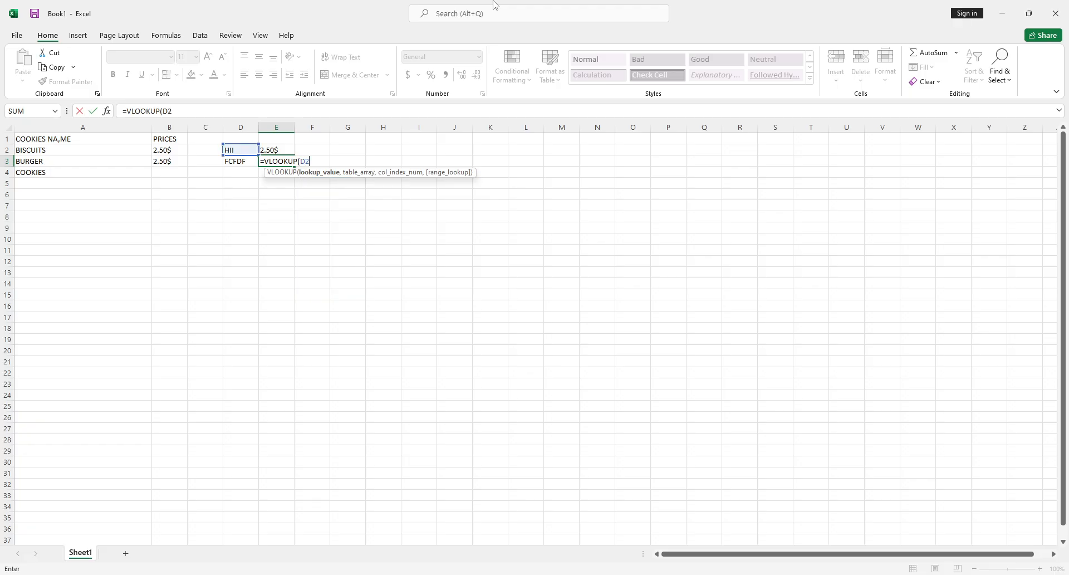
text(,A2:)
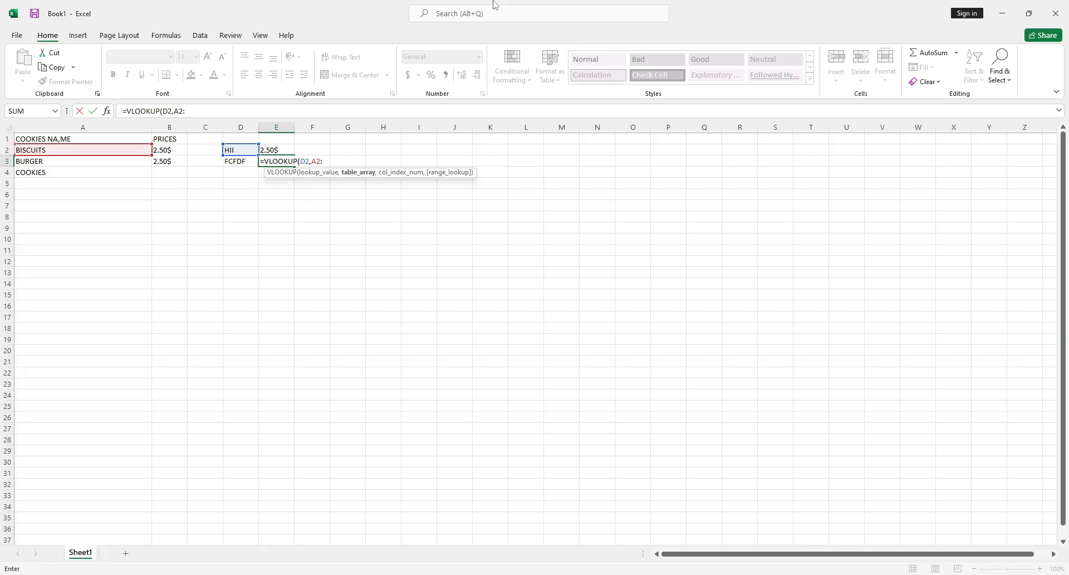
text(B16)
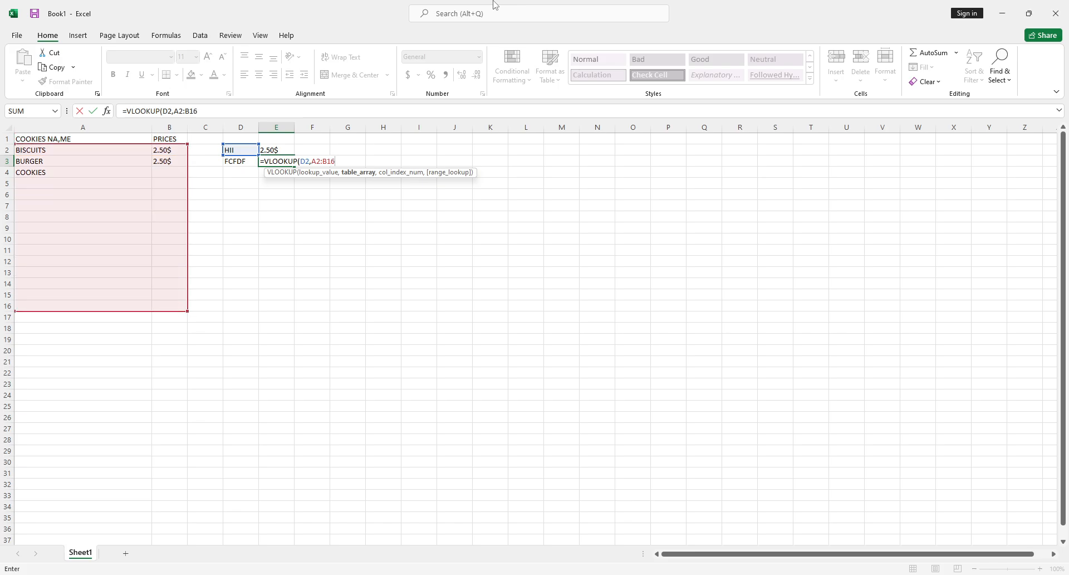
text(,2,F)
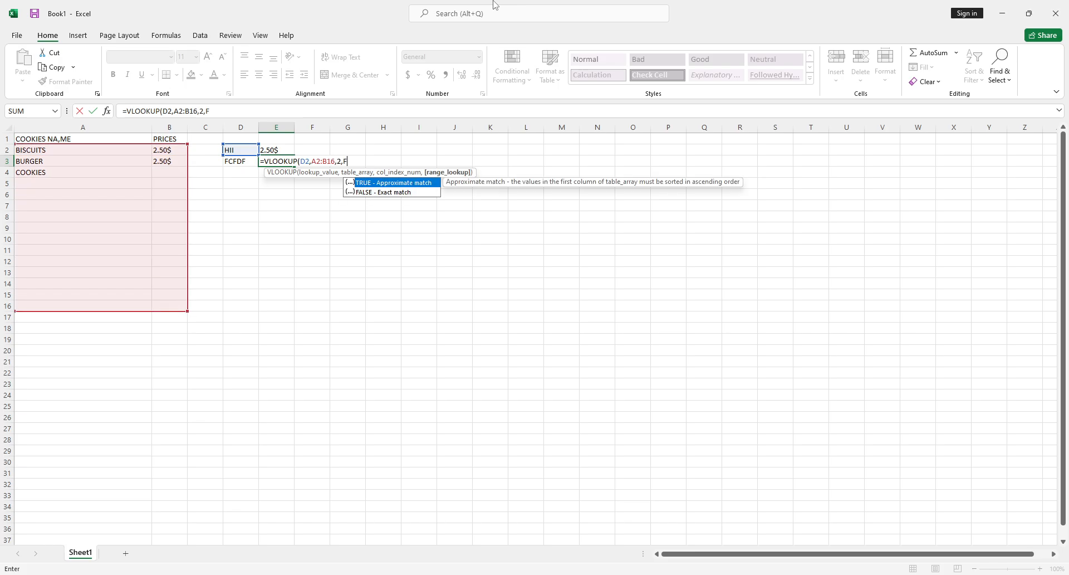
text(ALSE))
key(Return)
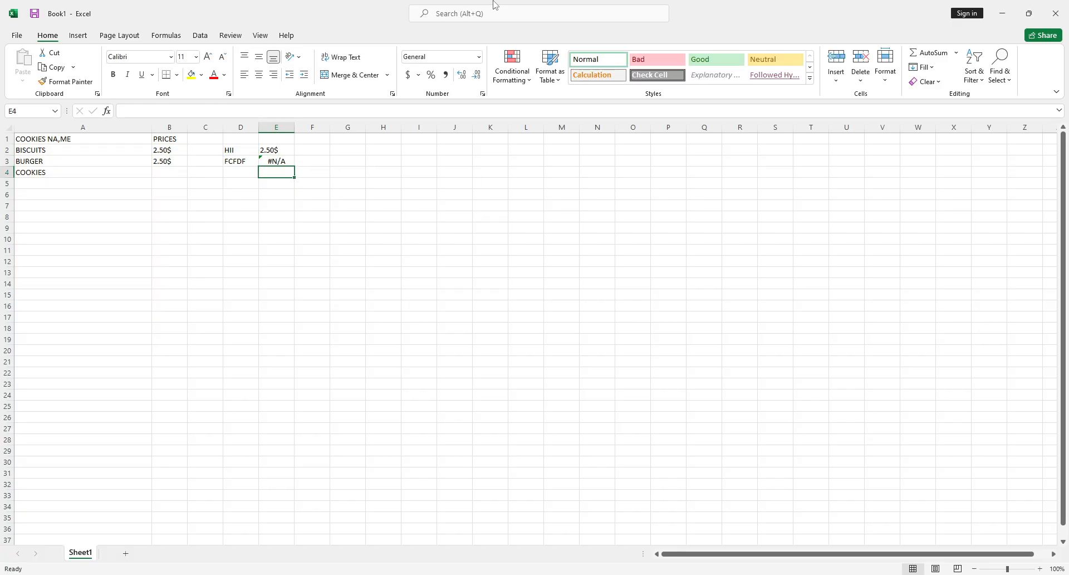
- Try FALSE2 as the last argument of the VLOOKUP formula in cell E3
click(284, 162)
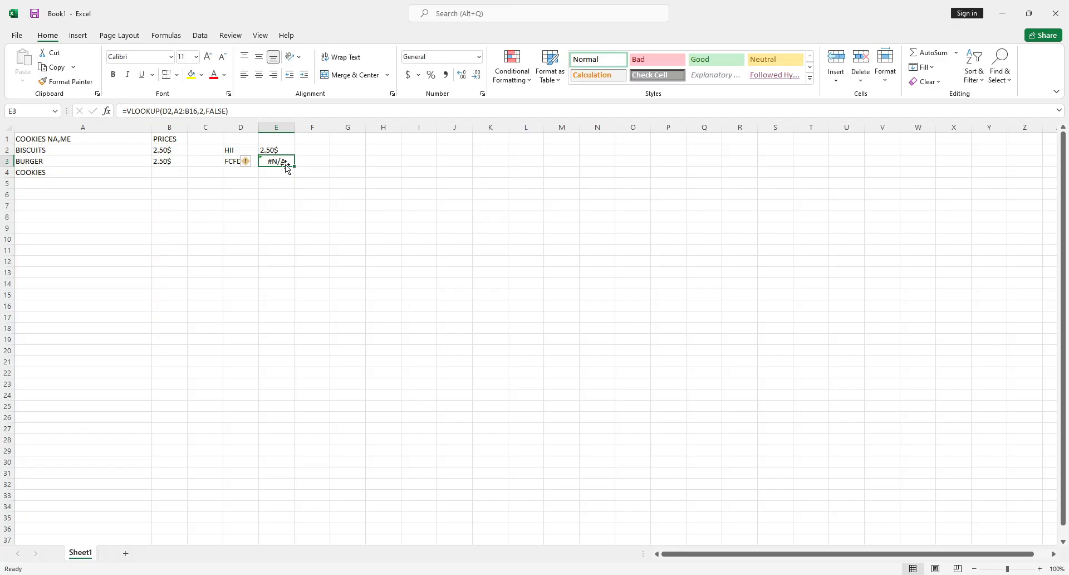
double_click(282, 161)
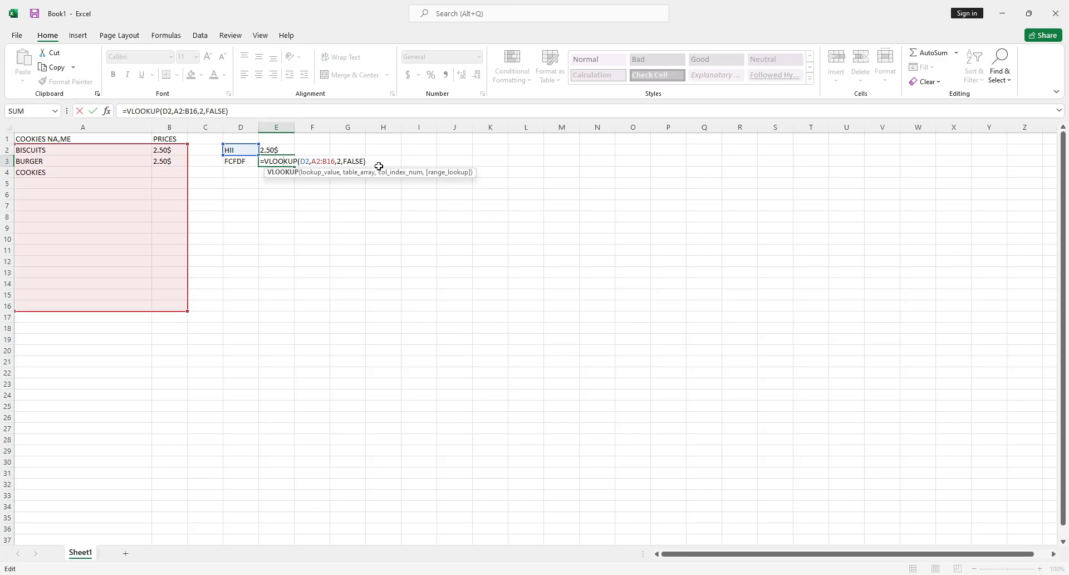
click(362, 161)
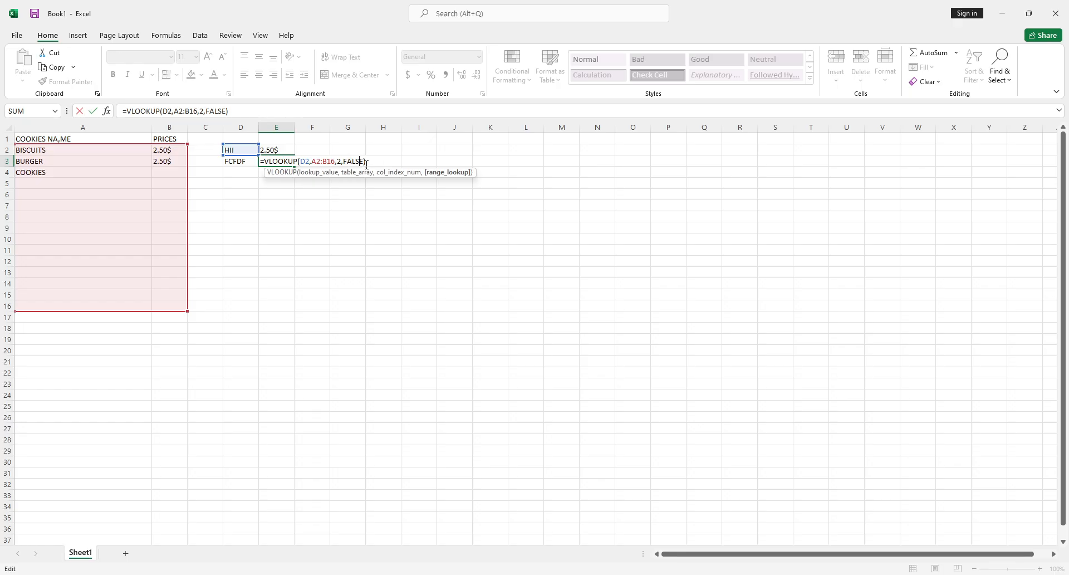
text(2)
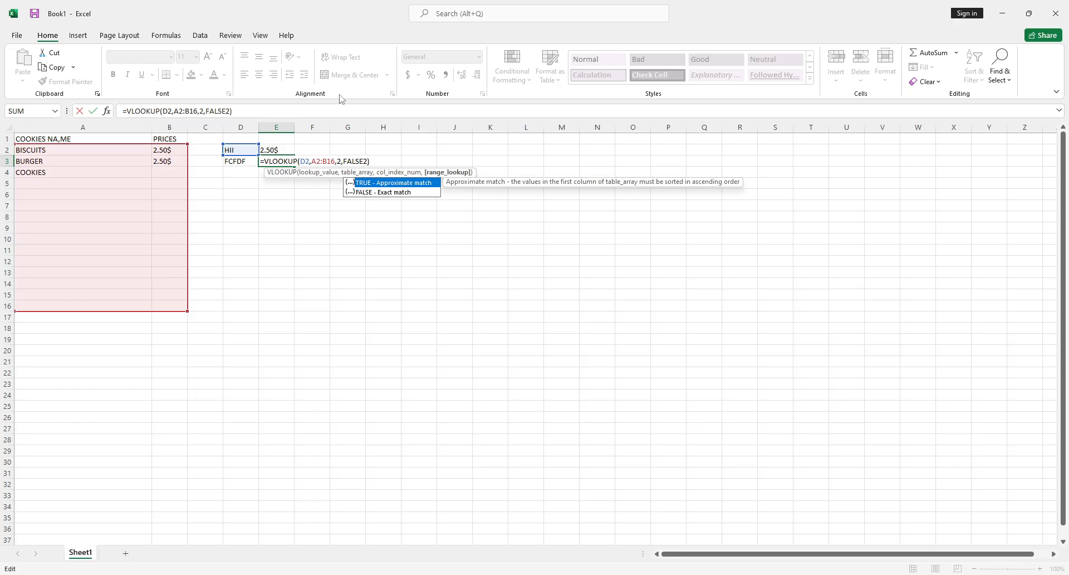
key(Return)
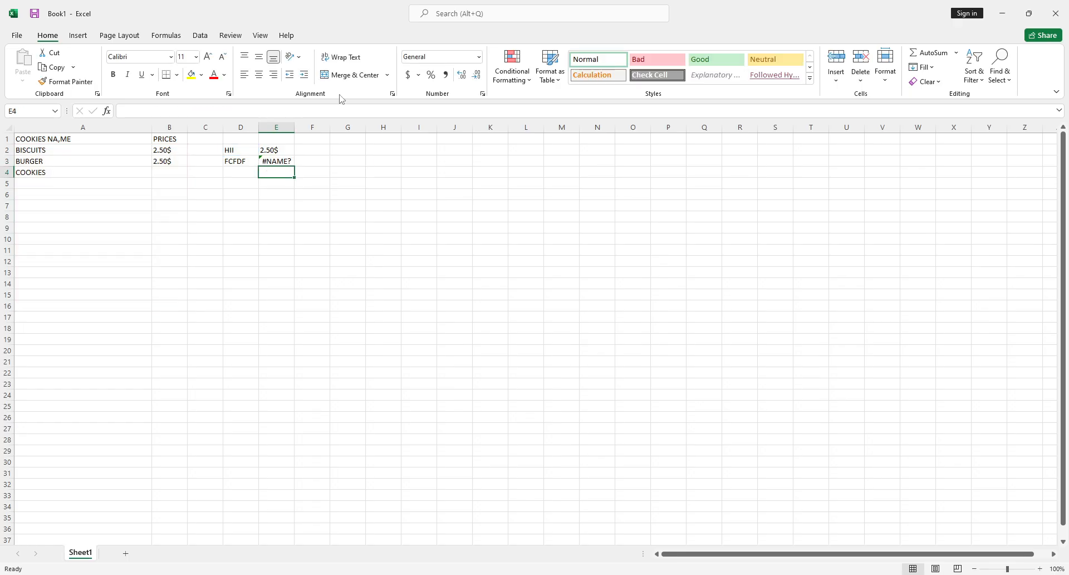
- Set the last argument of the VLOOKUP formula in cell E3 to FALSEPRICE
click(279, 160)
double_click(279, 159)
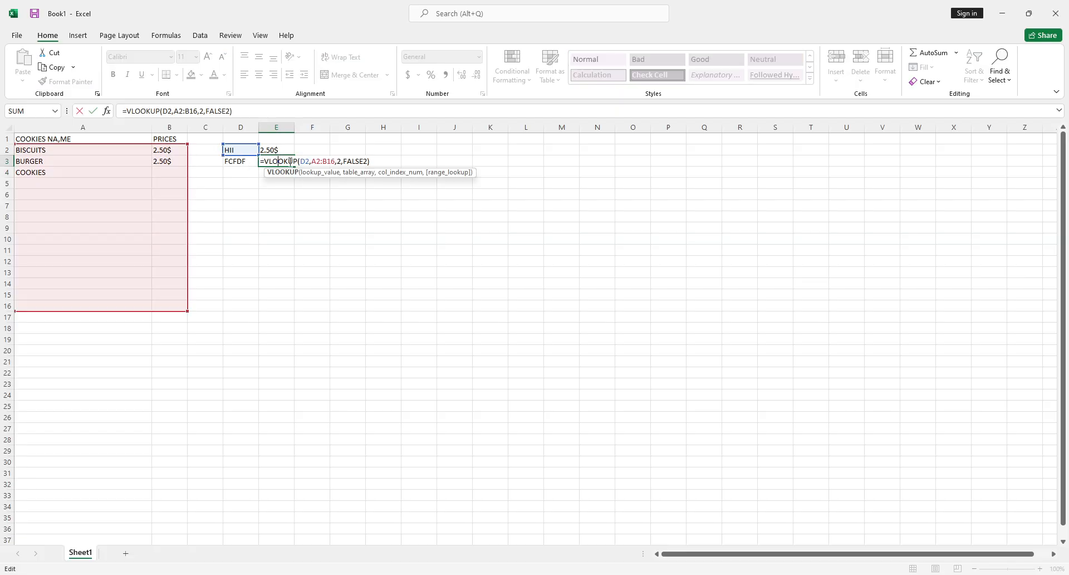
click(367, 162)
key(BackSpace)
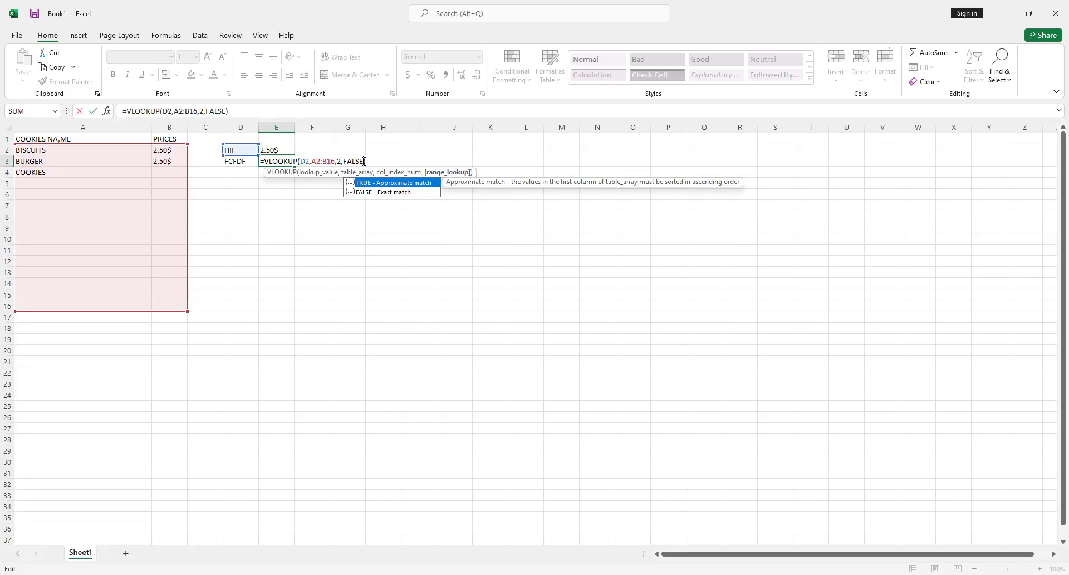
text(PRICE)
key(Return)
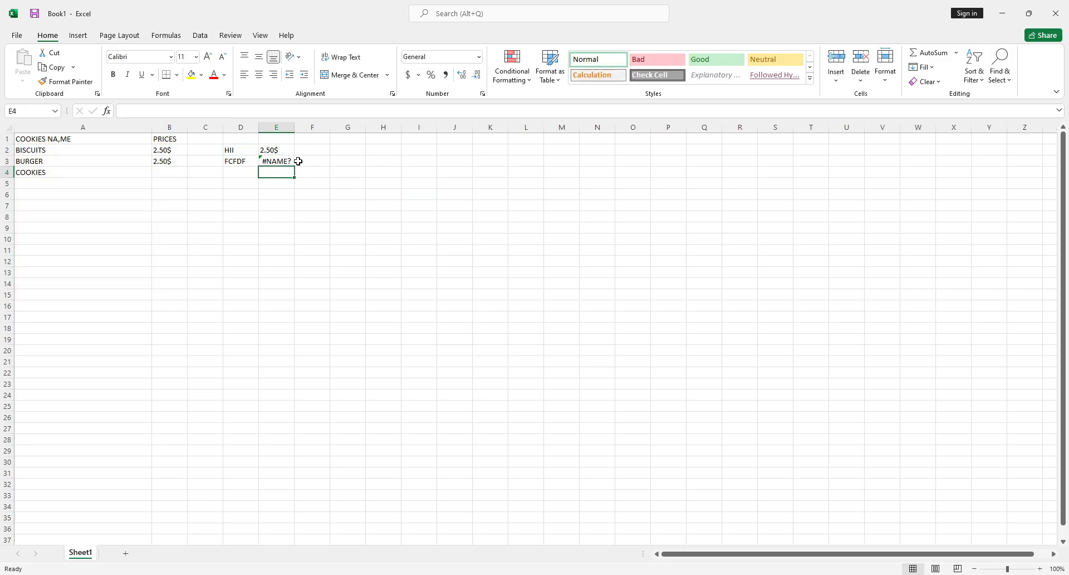
- Open the help article on the VLOOKUP function from the formula in cell E3, then leave the formula as it is
click(286, 160)
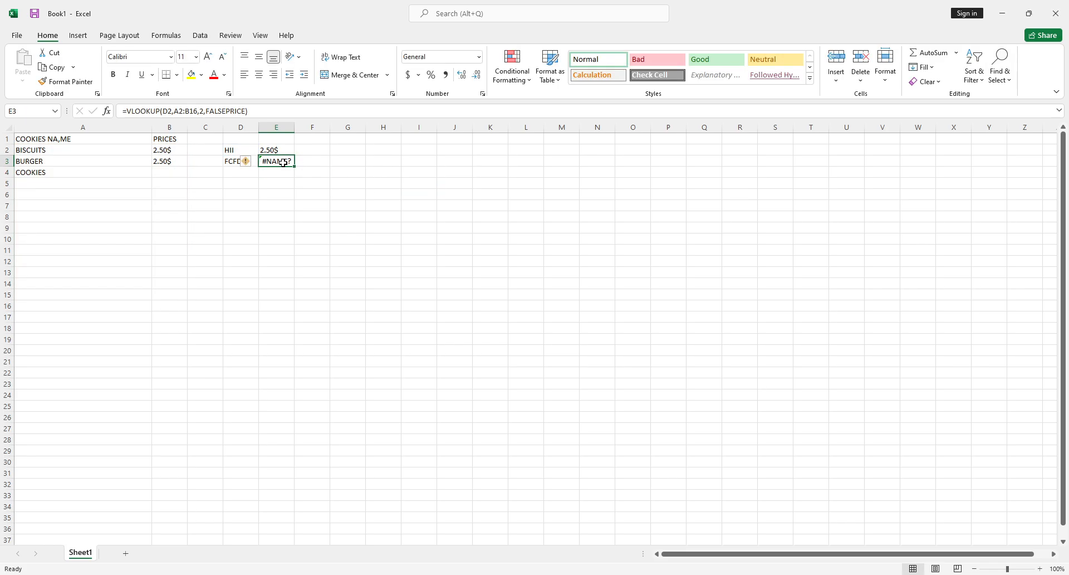
double_click(284, 162)
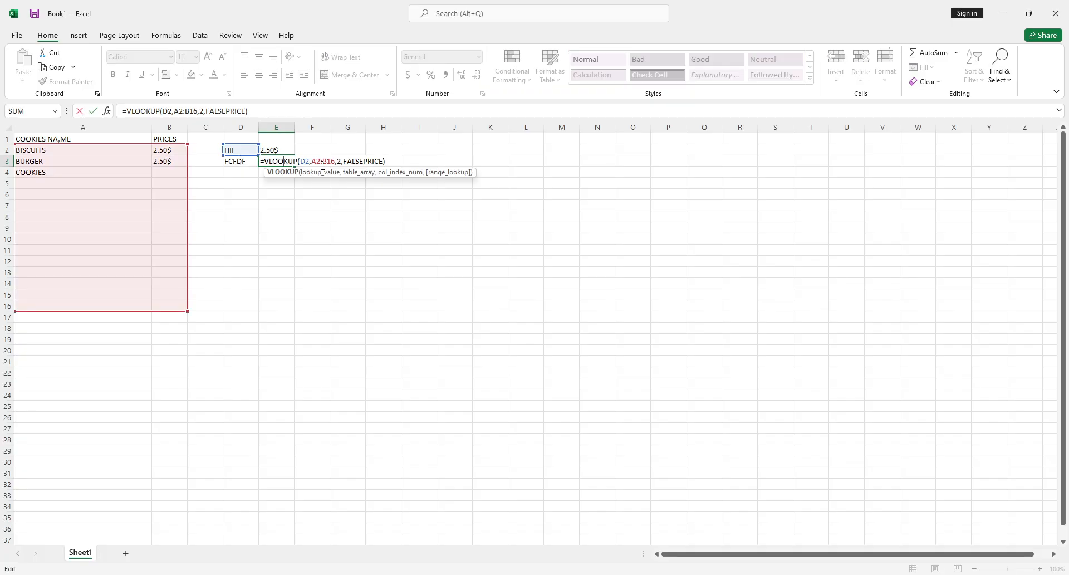
click(281, 172)
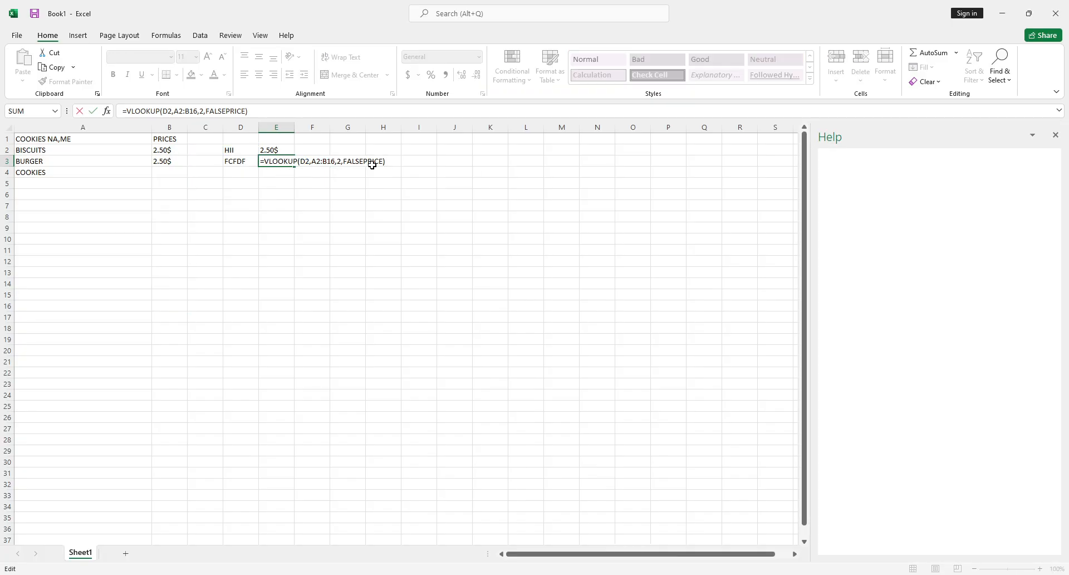
triple_click(324, 161)
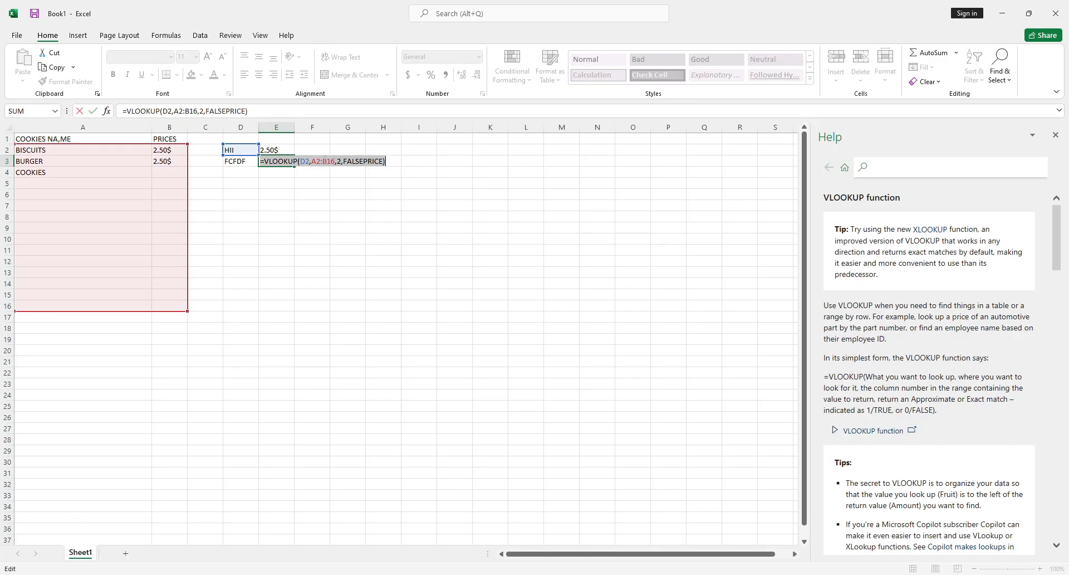
double_click(324, 160)
triple_click(325, 160)
click(324, 160)
key(Return)
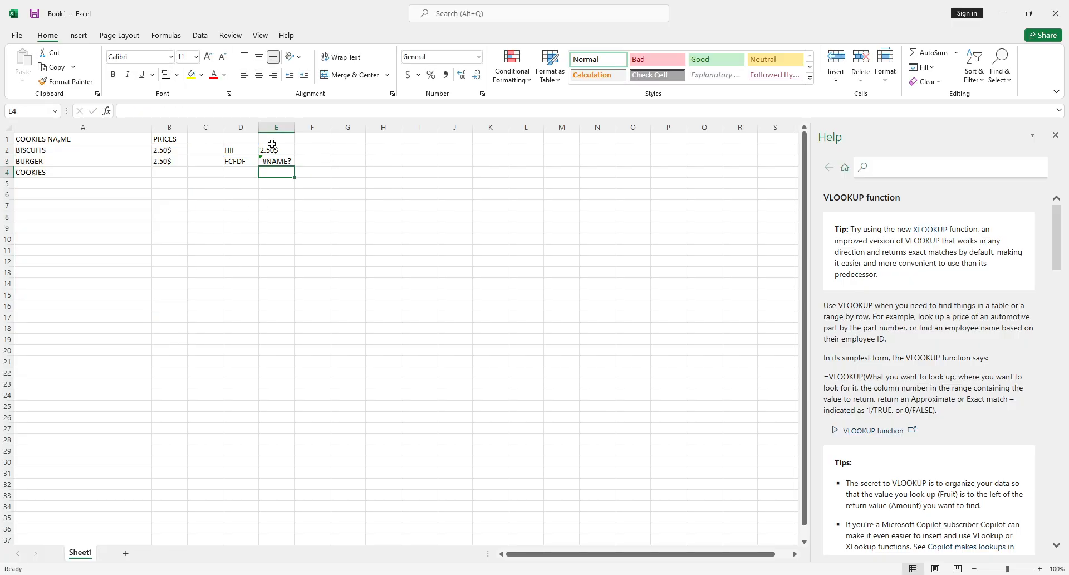
scroll(543, 229, down, 3)
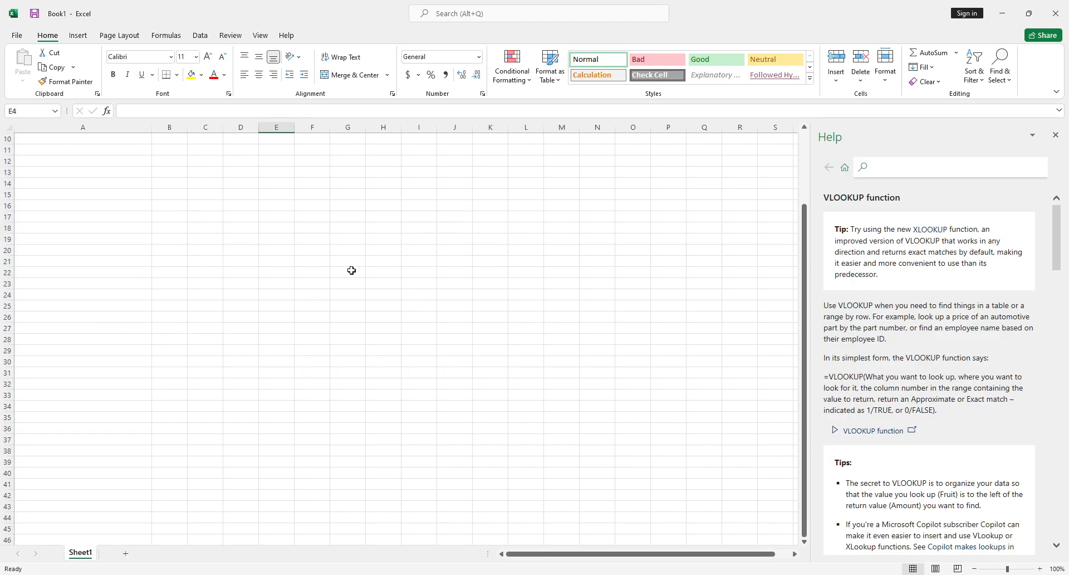
- Start a new formula in cell E4 with an equals sign
scroll(351, 270, up, 3)
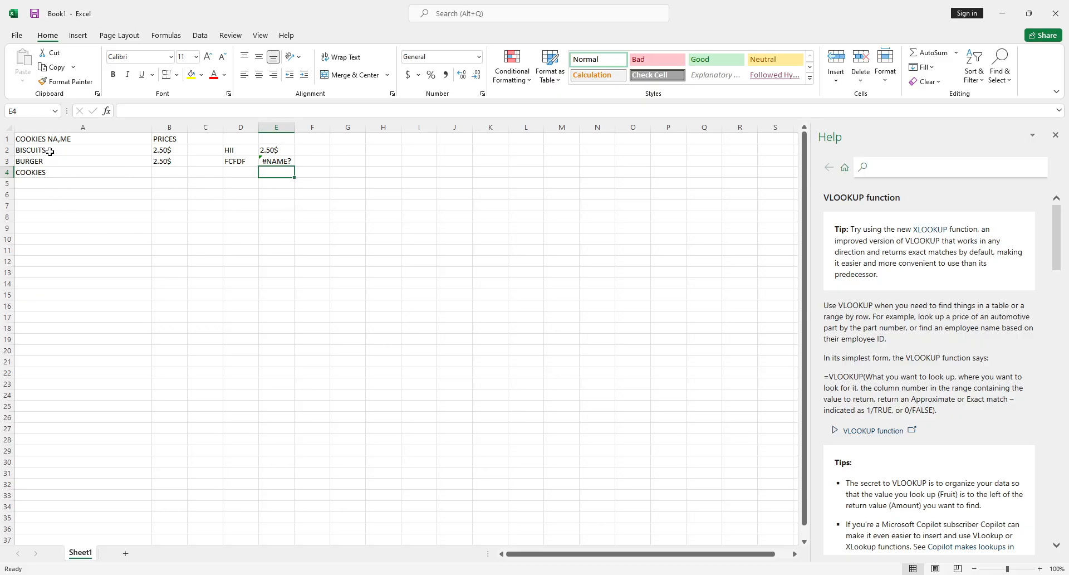
drag(16, 139, 164, 136)
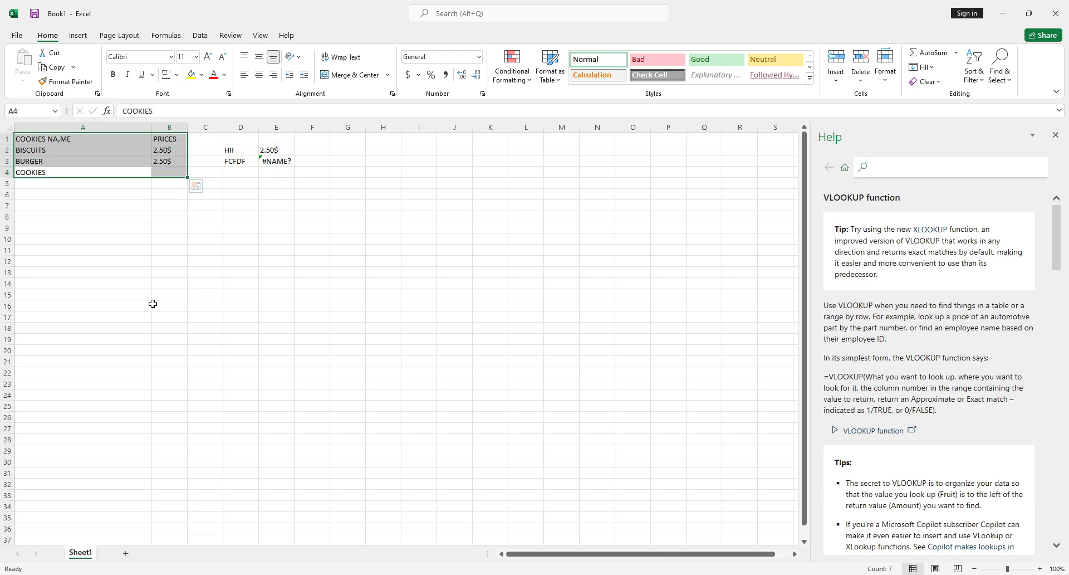
click(272, 164)
click(274, 181)
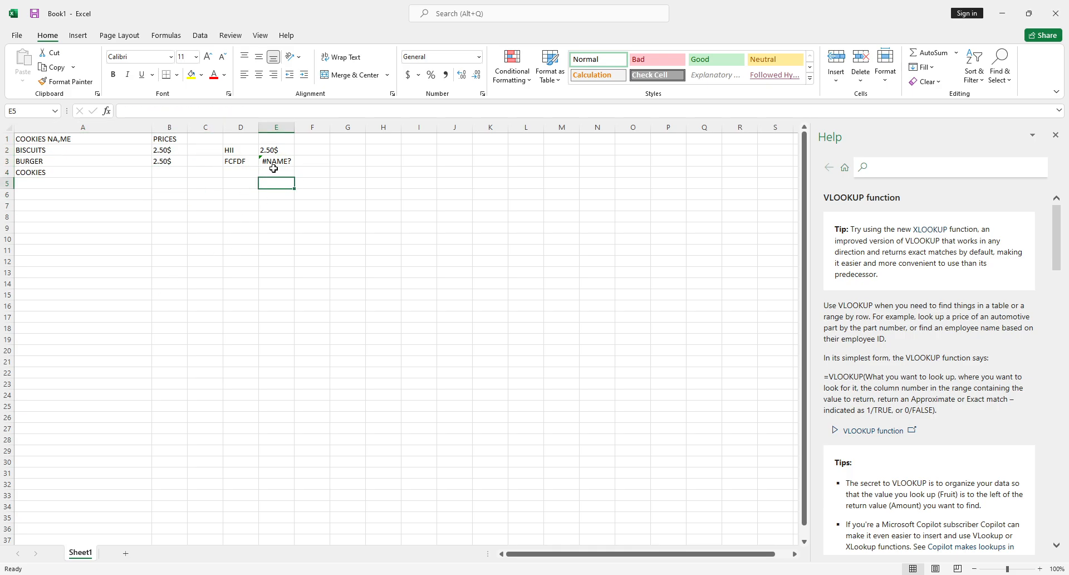
click(274, 168)
text(=)
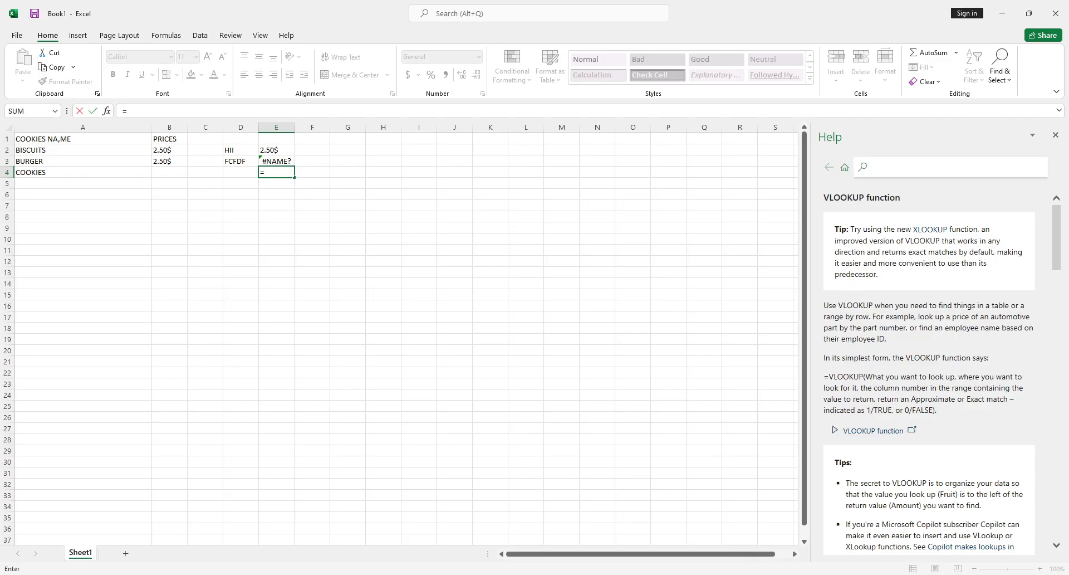
- Switch to Chrome, search Google for CHATGPT and open OpenAI's Introducing ChatGPT page
key(alt+Tab)
click(305, 12)
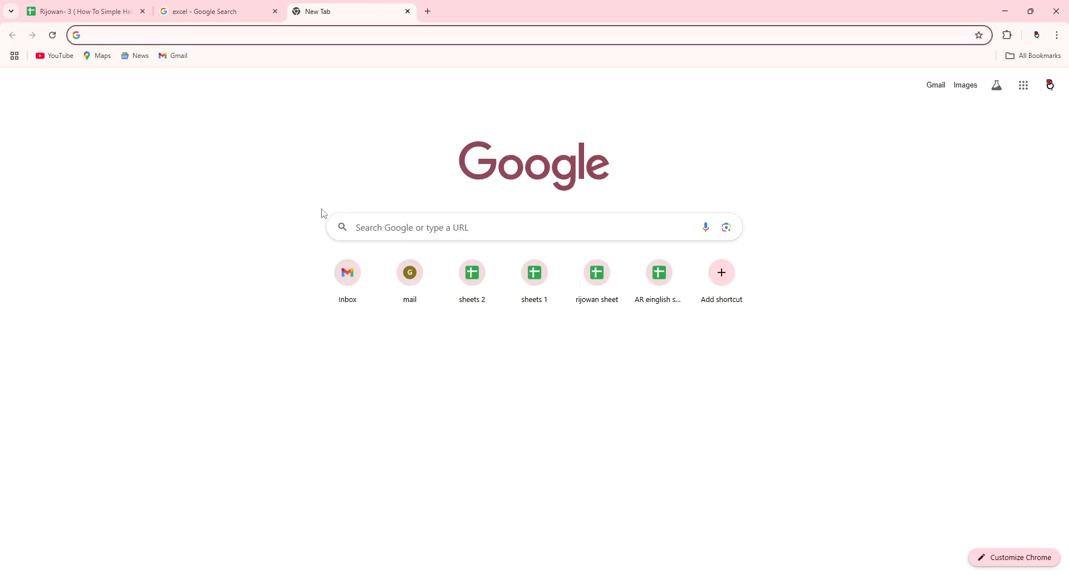
text(CHATGPT)
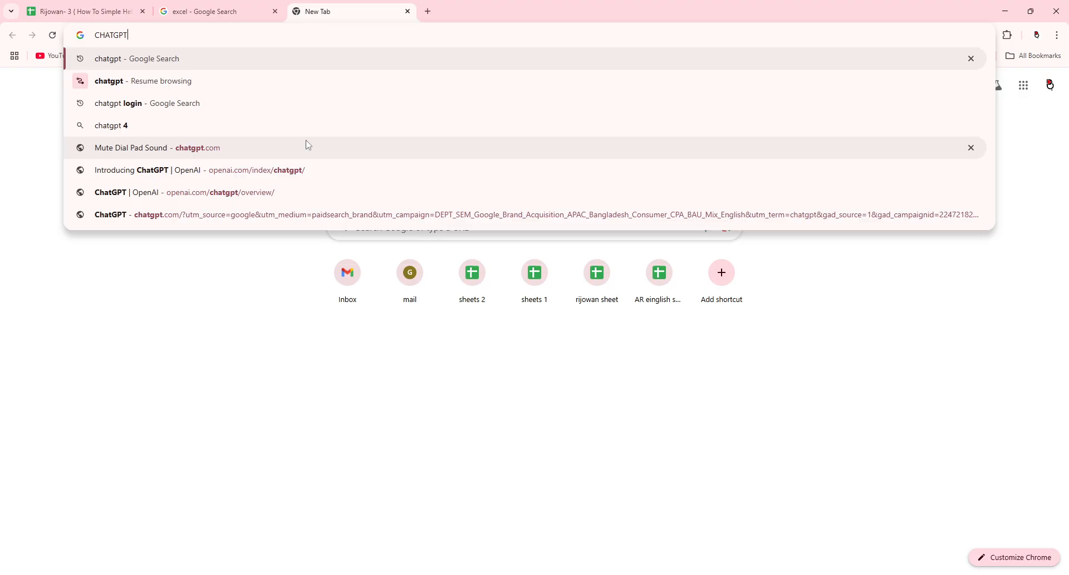
key(Return)
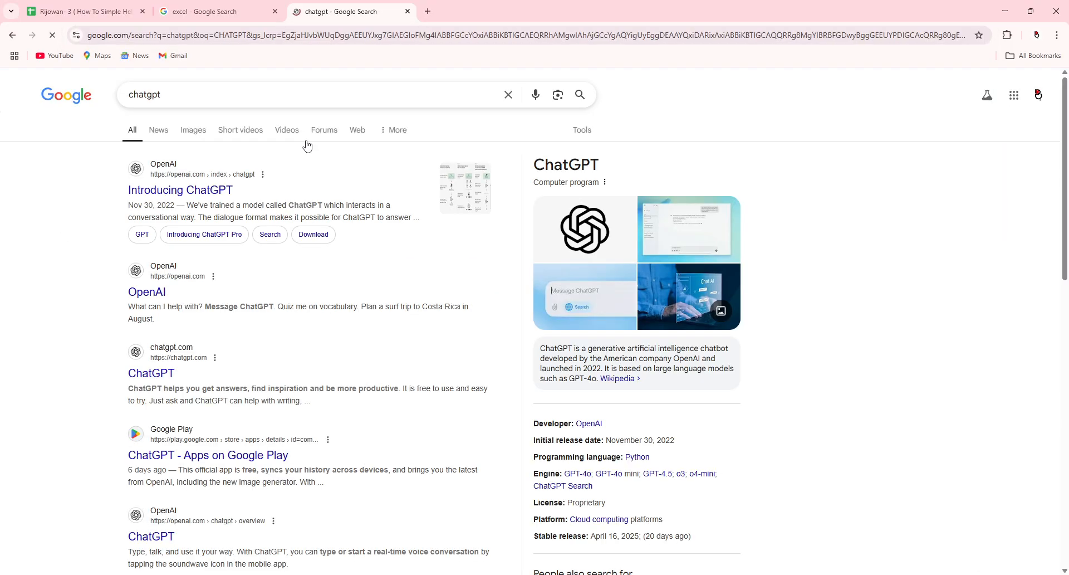
click(189, 192)
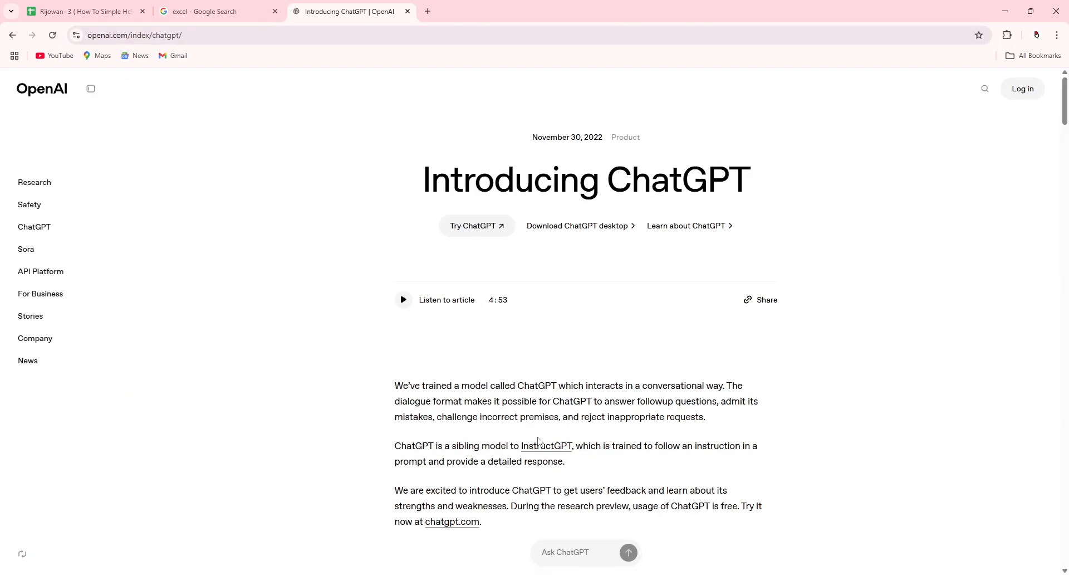
- Ask ChatGPT "WRITE ME A VLOOKUP FORMULA FOR EXCEL TO ADD PRICES 2.50$" and stay logged out
click(555, 556)
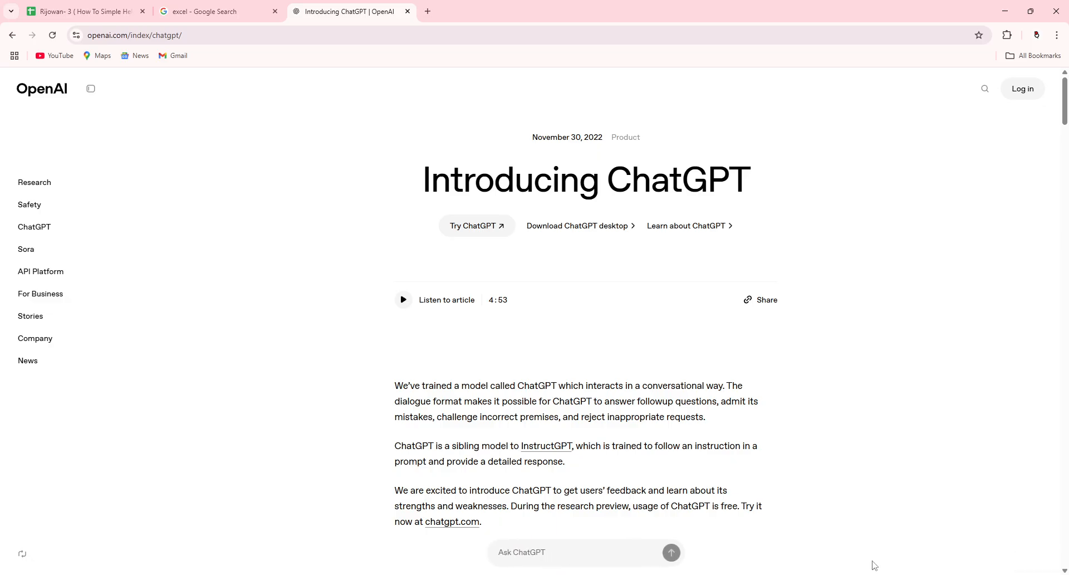
text(WRITE ME)
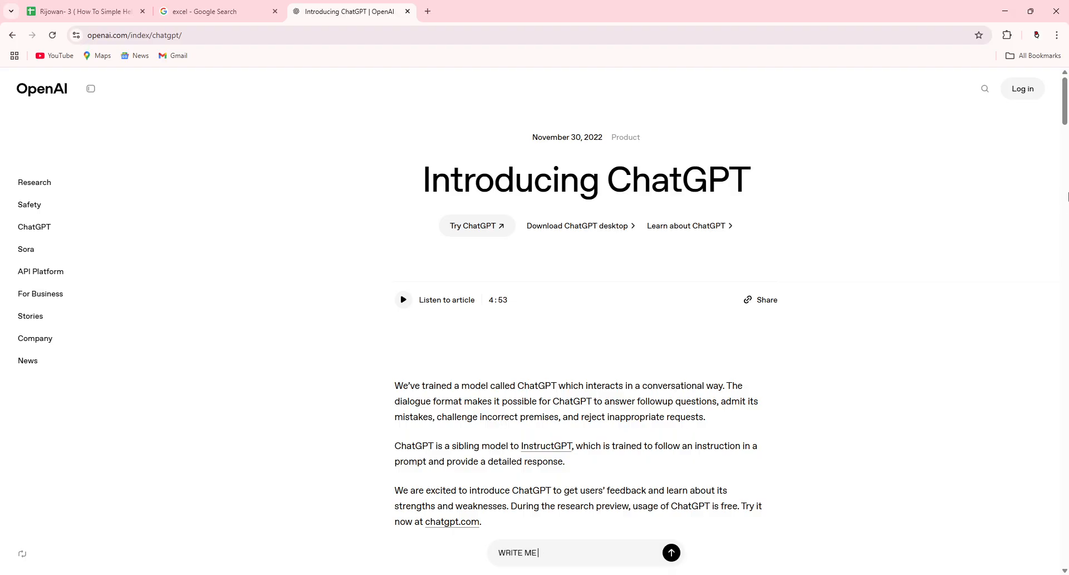
text( A VLOOKUP FORMULA FOR EXCEL)
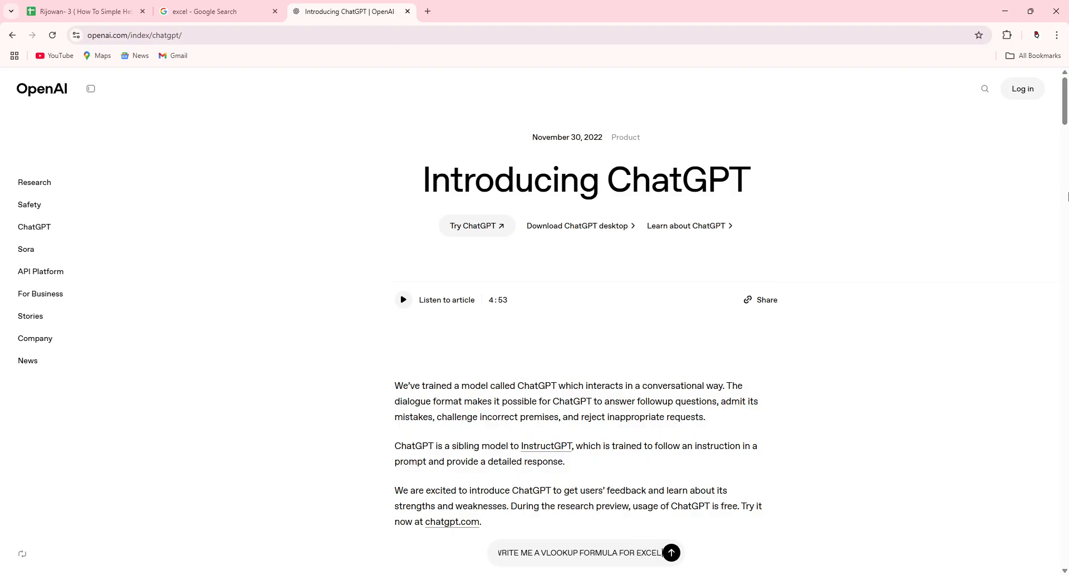
text( TO A)
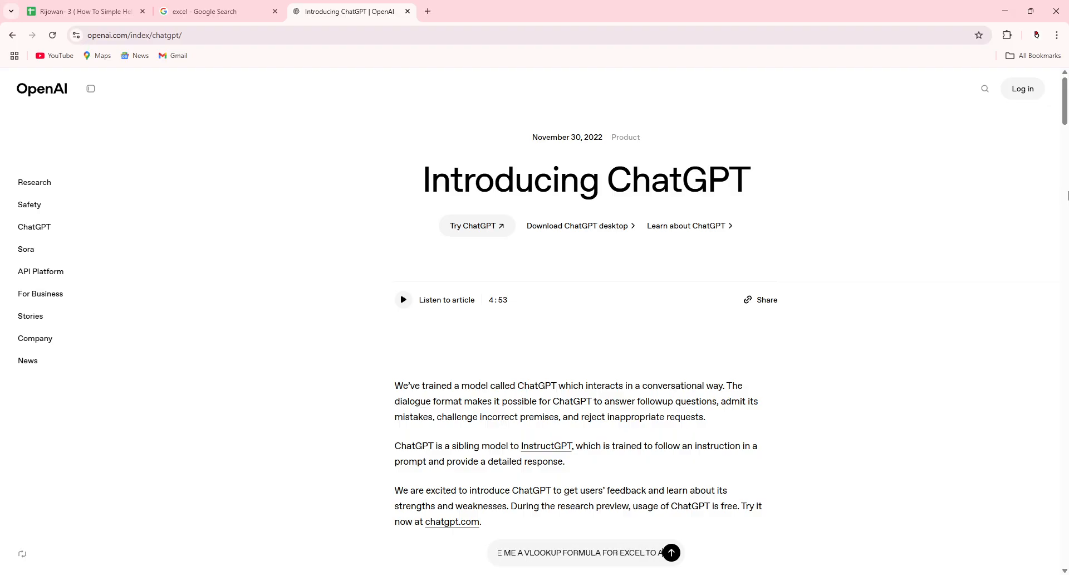
text(DD PR)
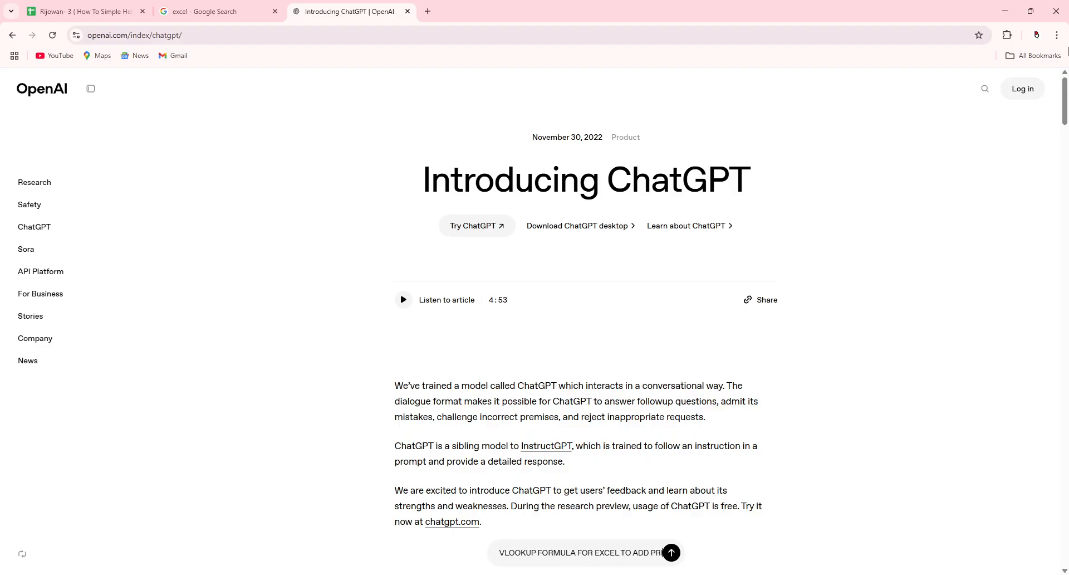
text(ICES 2)
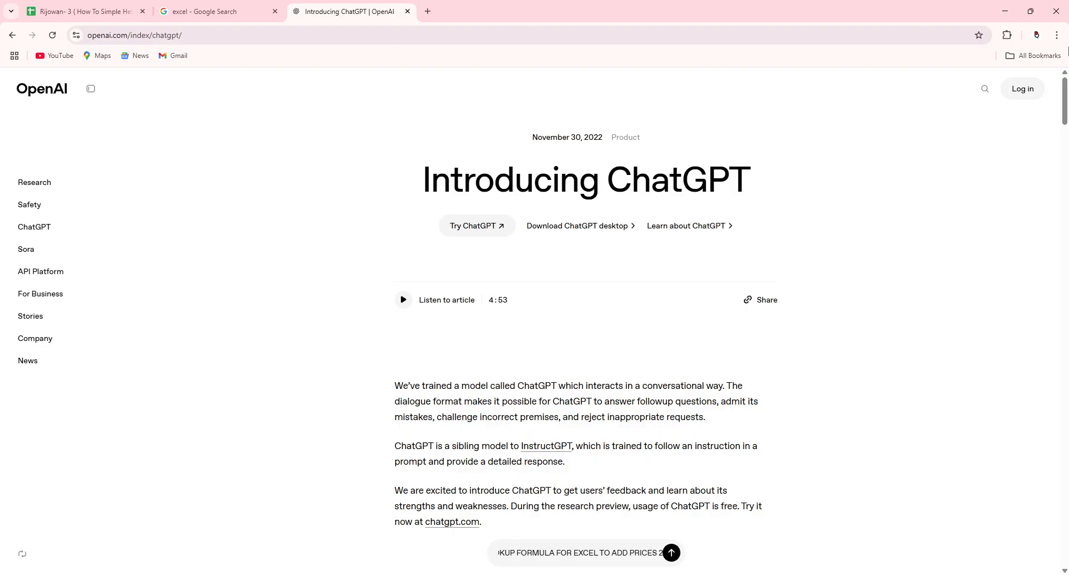
text(.5)
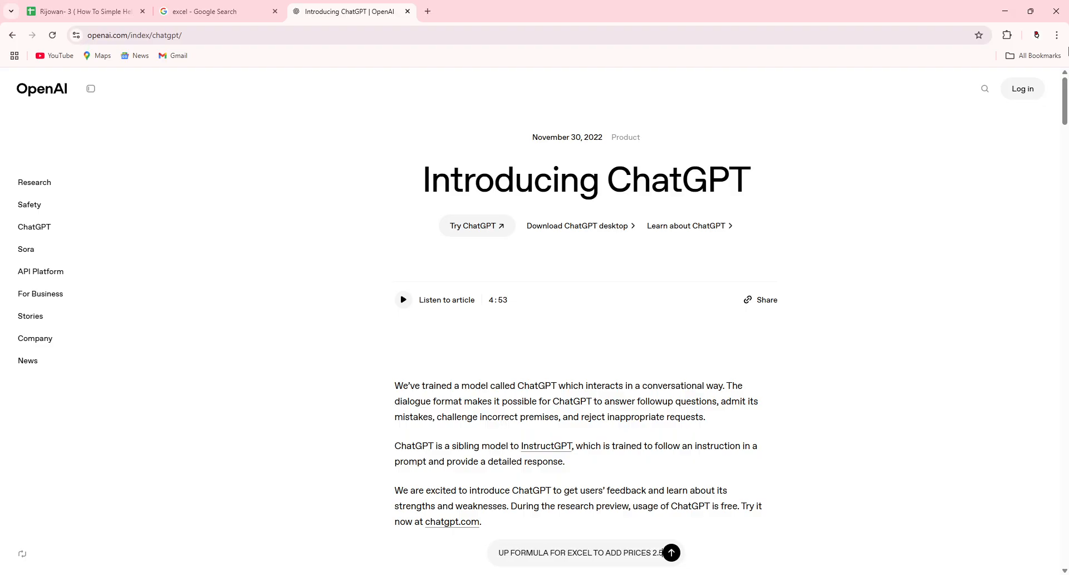
text(0$)
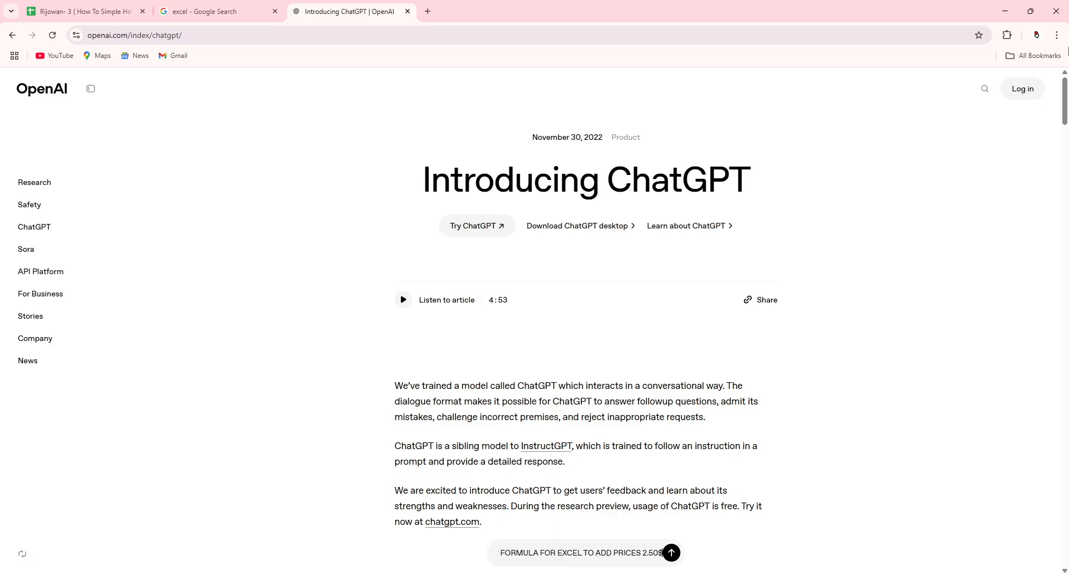
key(Return)
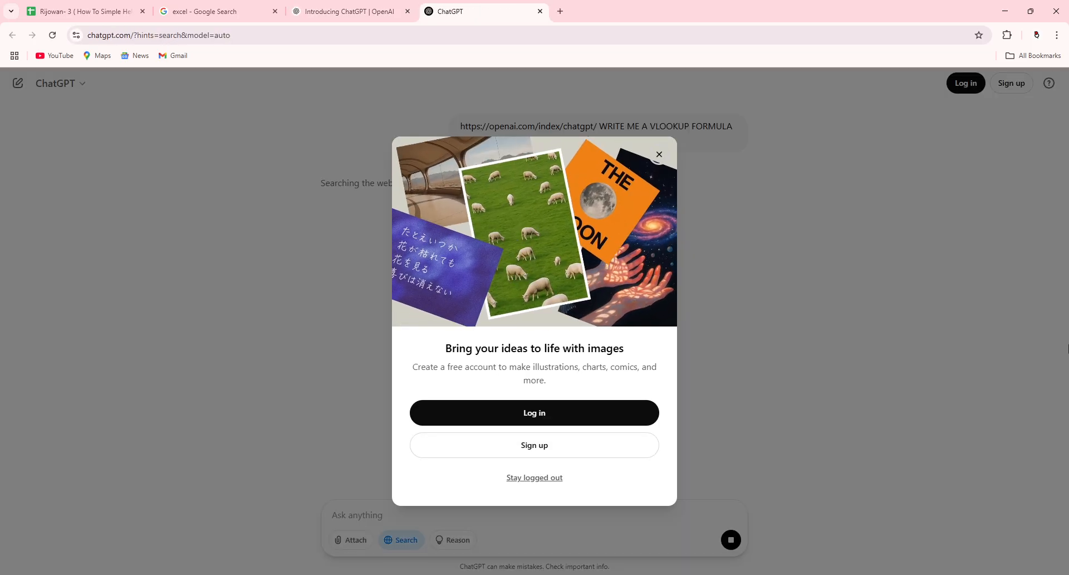
click(538, 479)
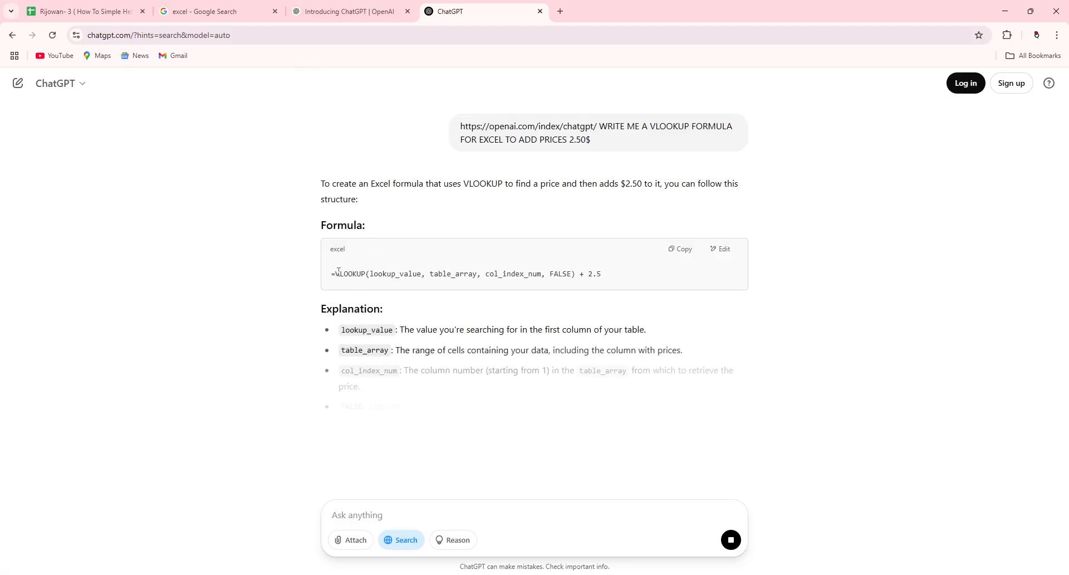
- Copy the formula =VLOOKUP(lookup_value, table_array, col_index_num, FALSE) + 2.5 from ChatGPT's answer and switch back to Excel
drag(327, 276, 587, 271)
right_click(588, 271)
click(602, 279)
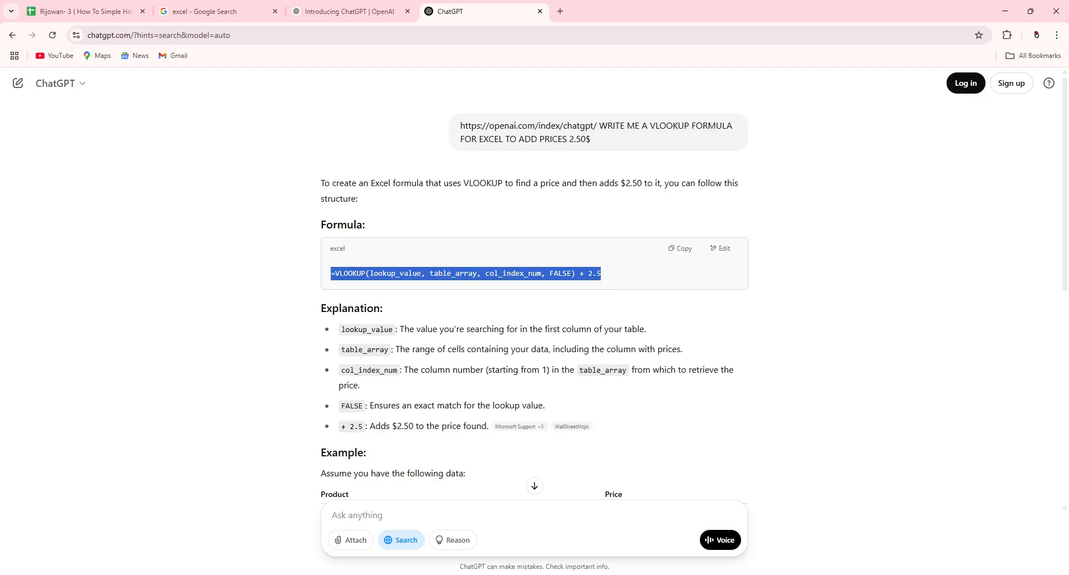
click(744, 574)
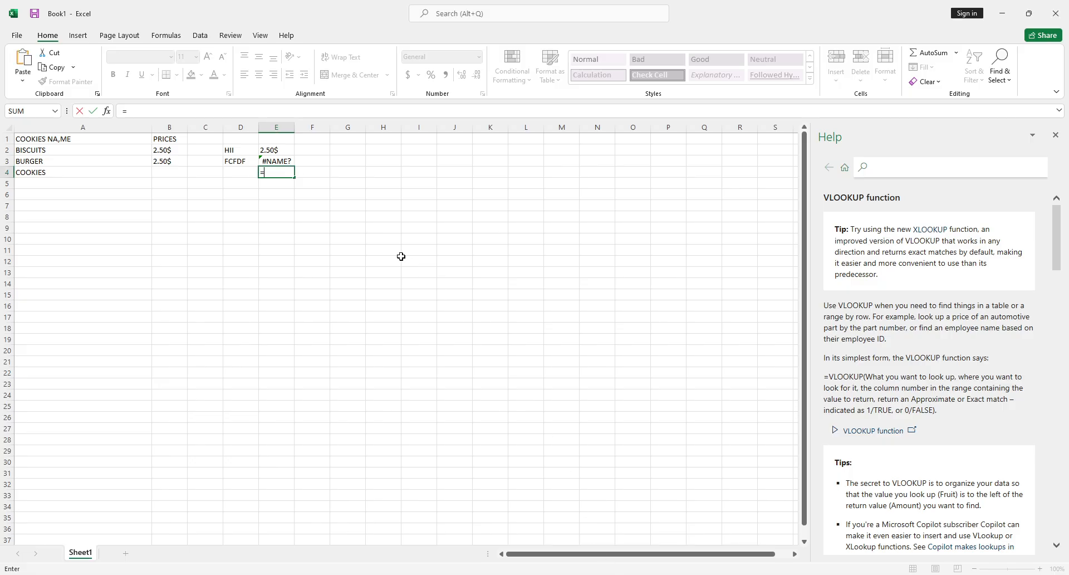
- Enter the formula =E in cell E4 and paste the copied VLOOKUP formula into cell E5
click(281, 161)
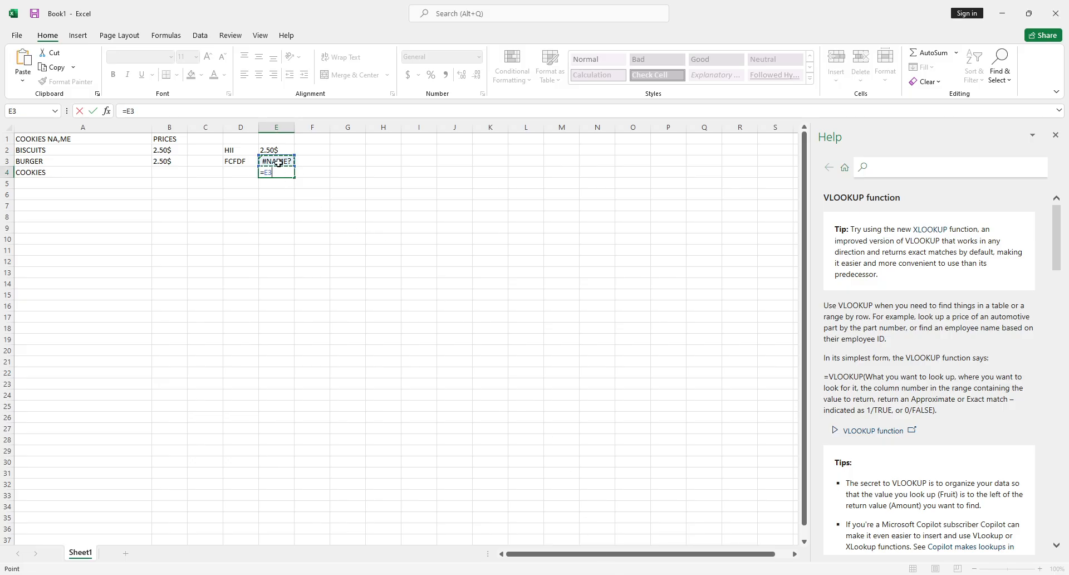
key(Return)
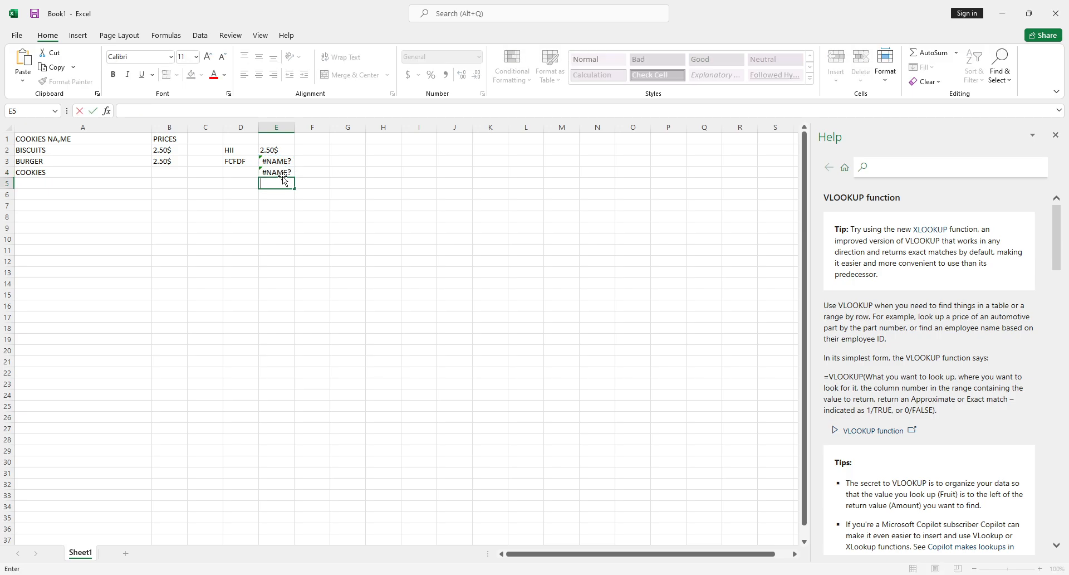
right_click(280, 180)
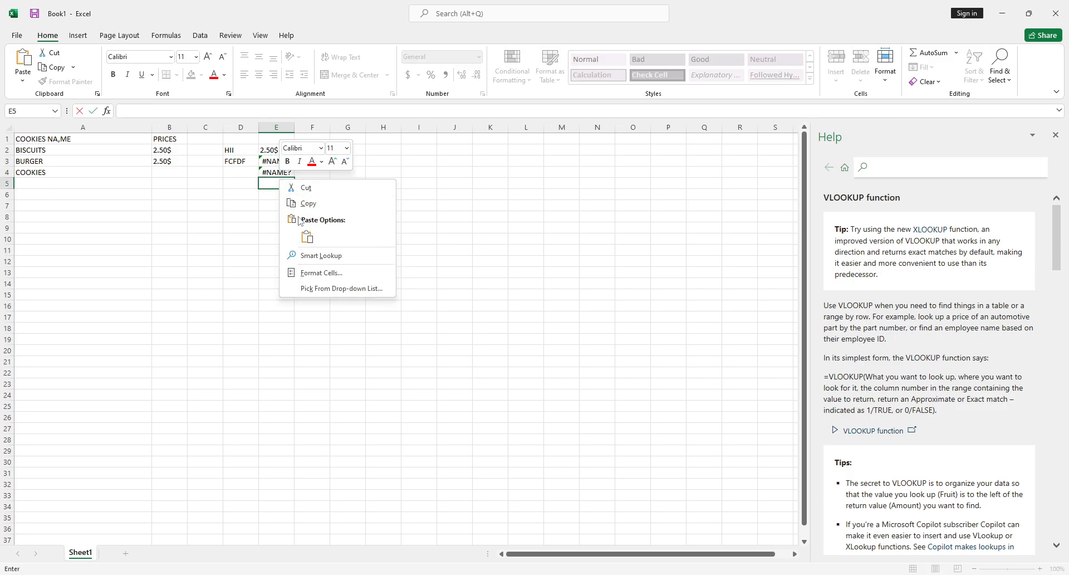
click(301, 234)
key(Return)
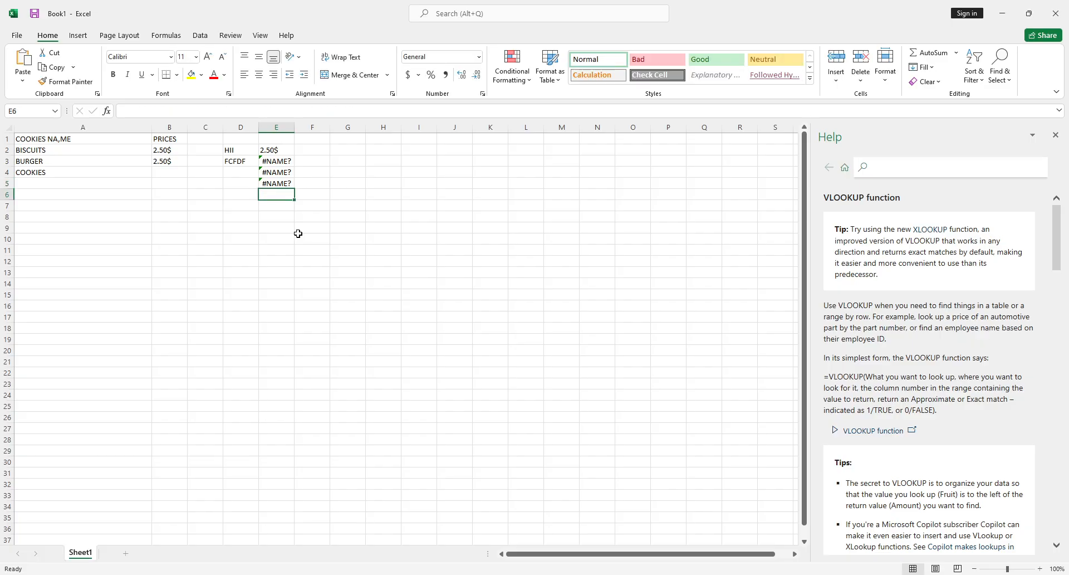
- Try to clear the contents of the range E3:F6
click(272, 183)
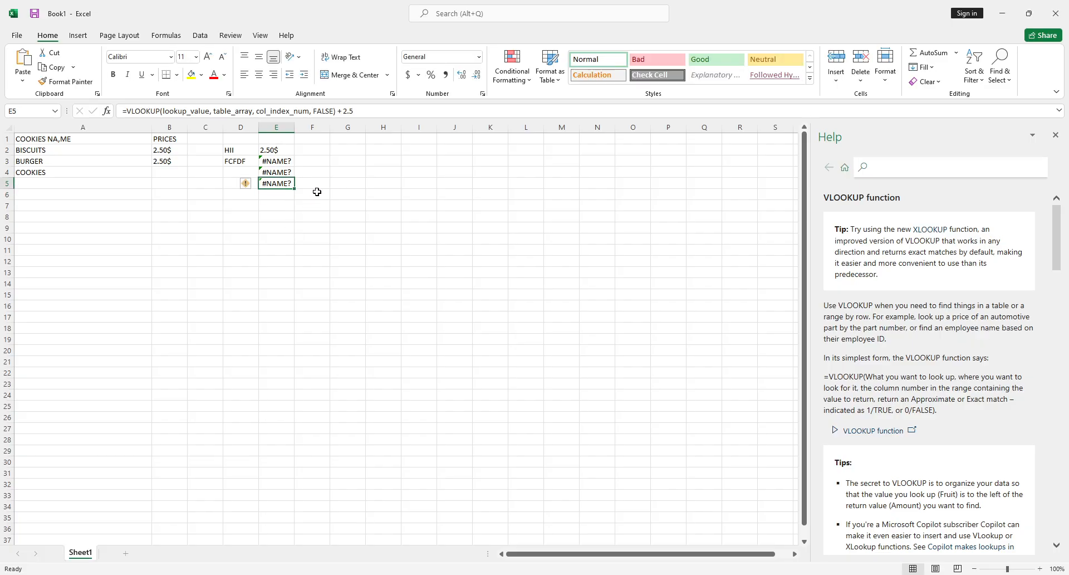
drag(315, 192, 267, 160)
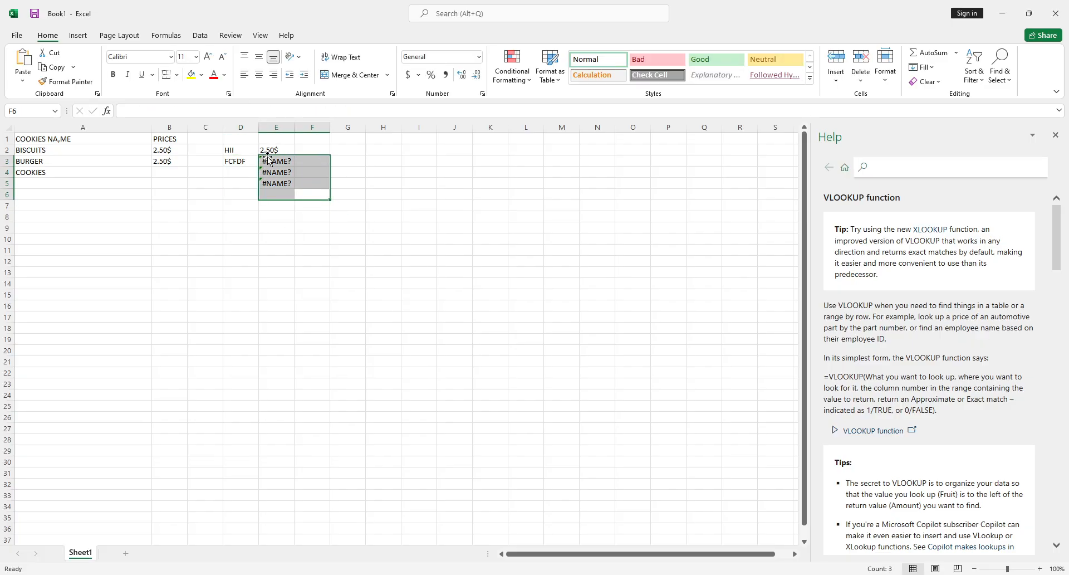
key(BackSpace)
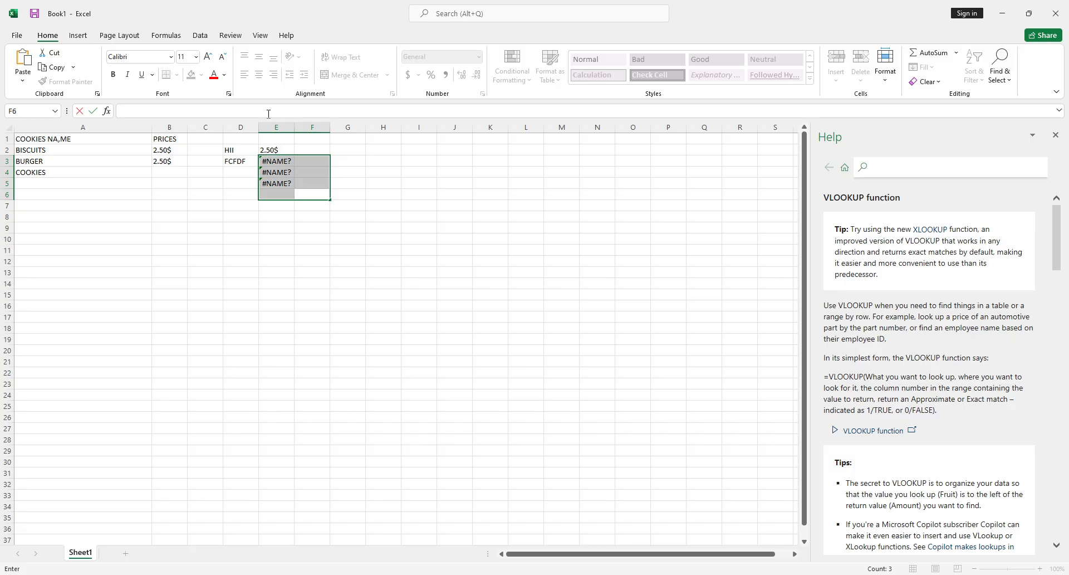
- Replace the formula in cell E3 with the copied =VLOOKUP(lookup_value, table_array, col_index_num, FALSE) + 2.5
double_click(281, 161)
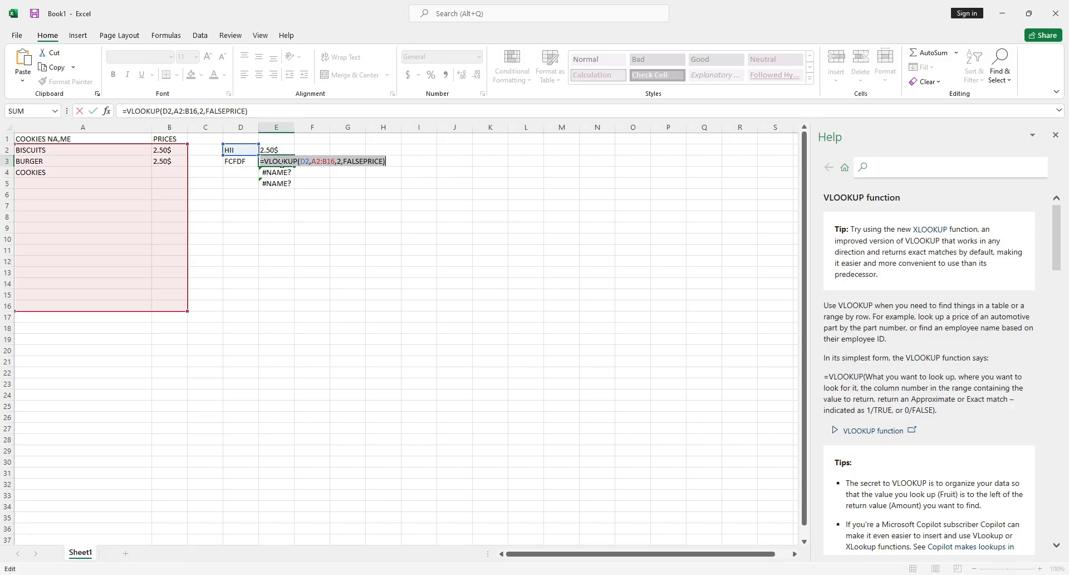
key(BackSpace)
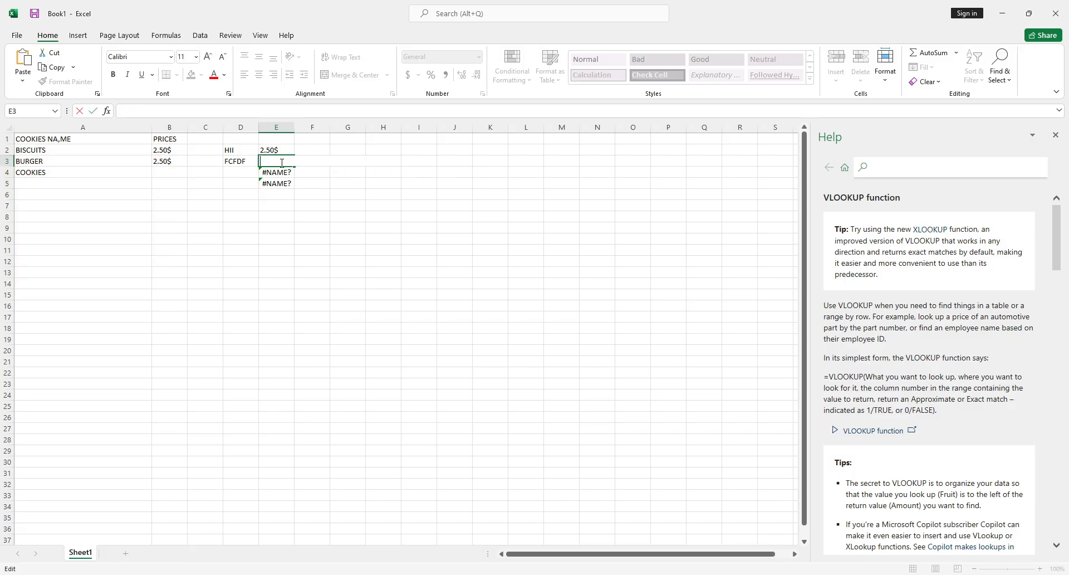
key(ctrl+v)
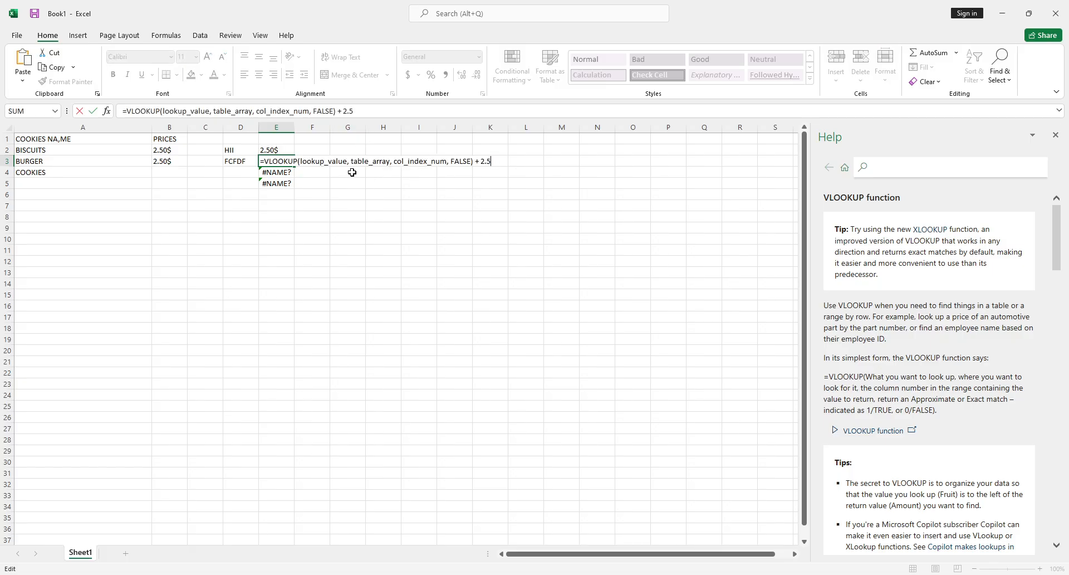
key(Return)
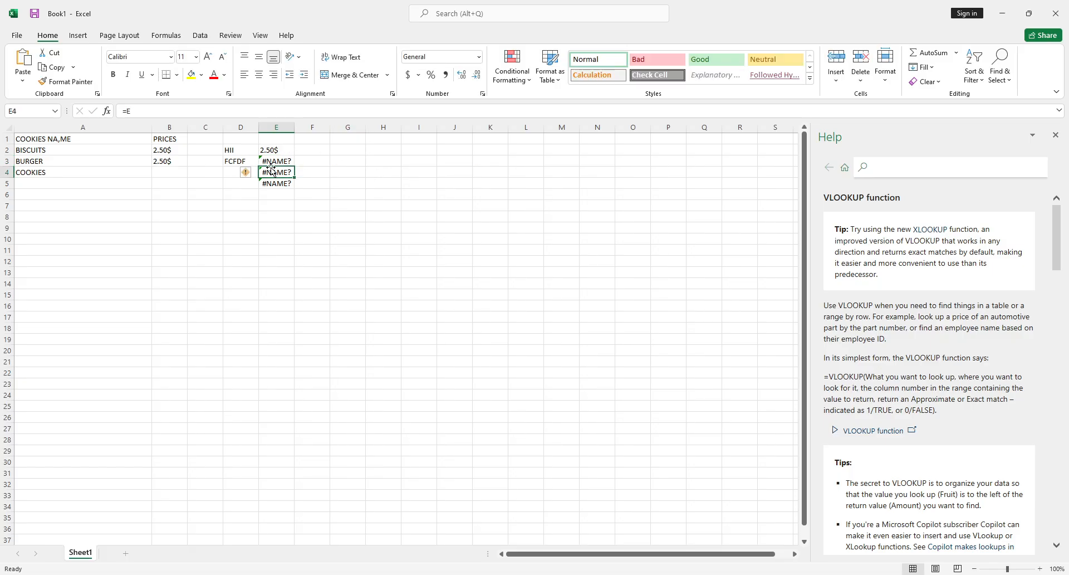
- Set the lookup value of the VLOOKUP formula in cell E3 to 2.0
click(271, 161)
double_click(269, 161)
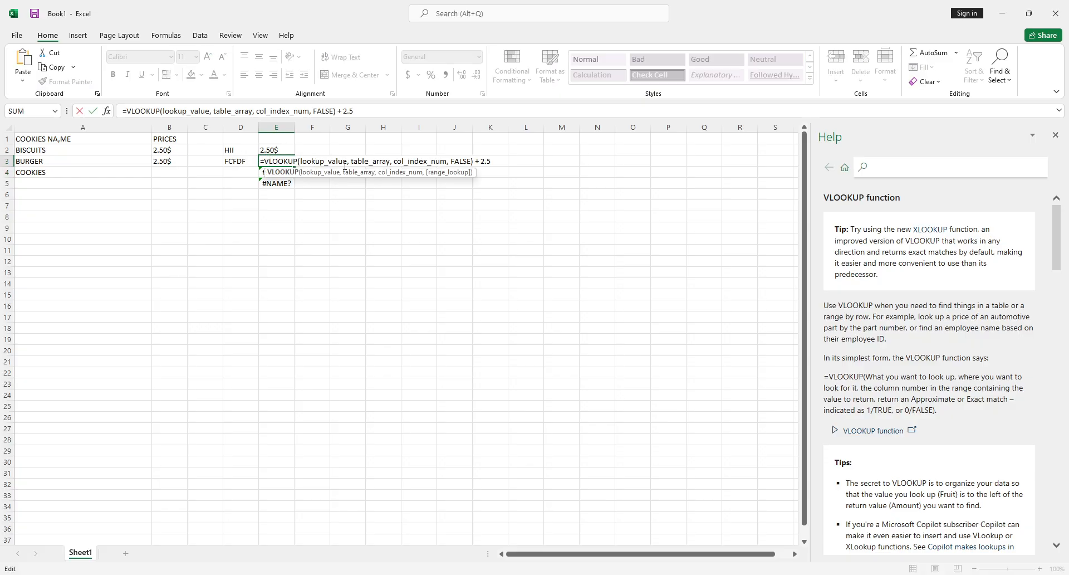
drag(347, 162, 304, 157)
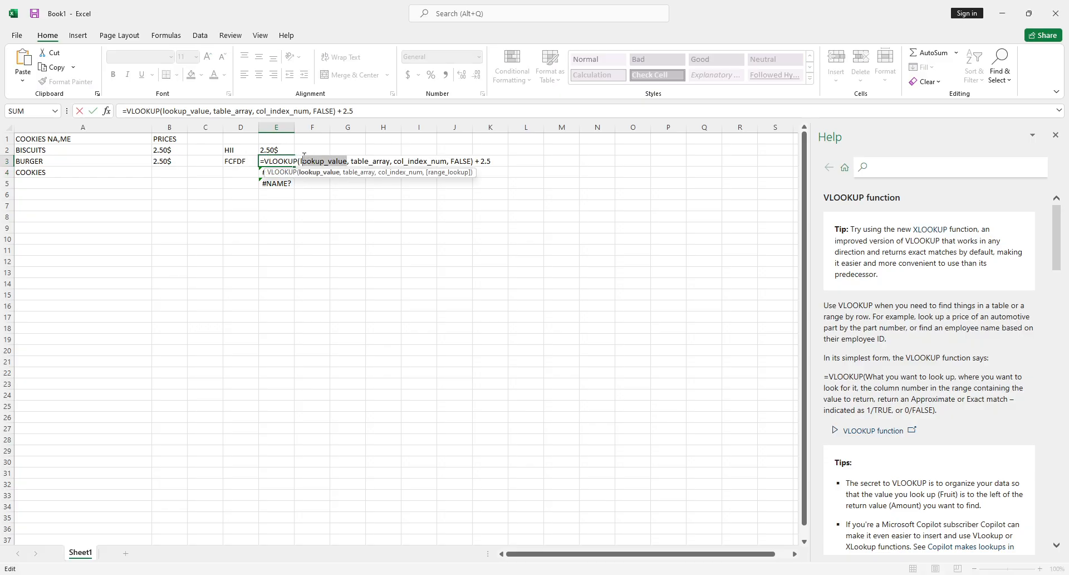
key(BackSpace)
key(BackSpace)
text(2.0)
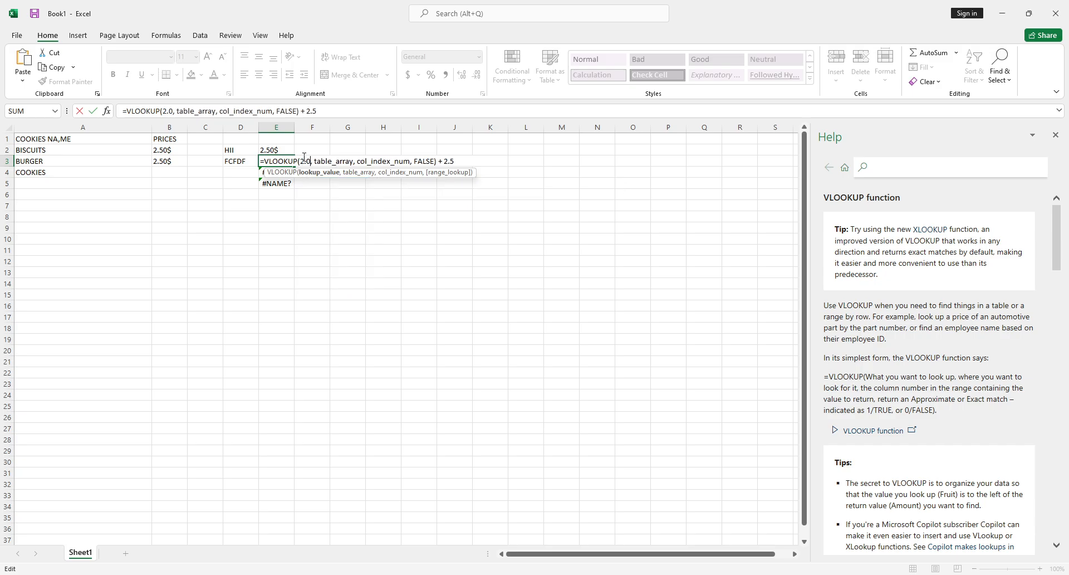
key(Return)
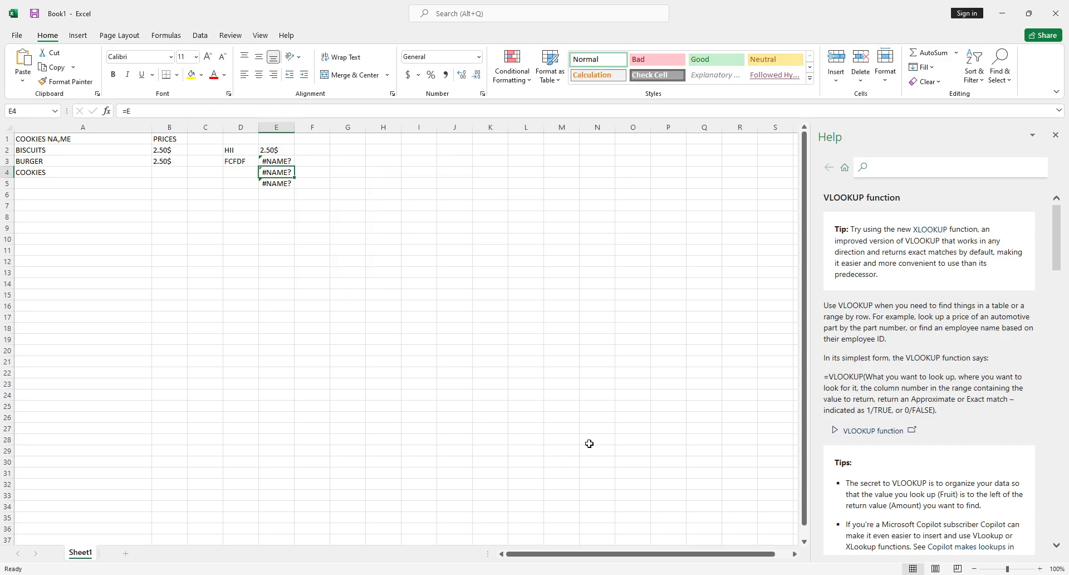
scroll(215, 353, down, 5)
scroll(224, 232, up, 2)
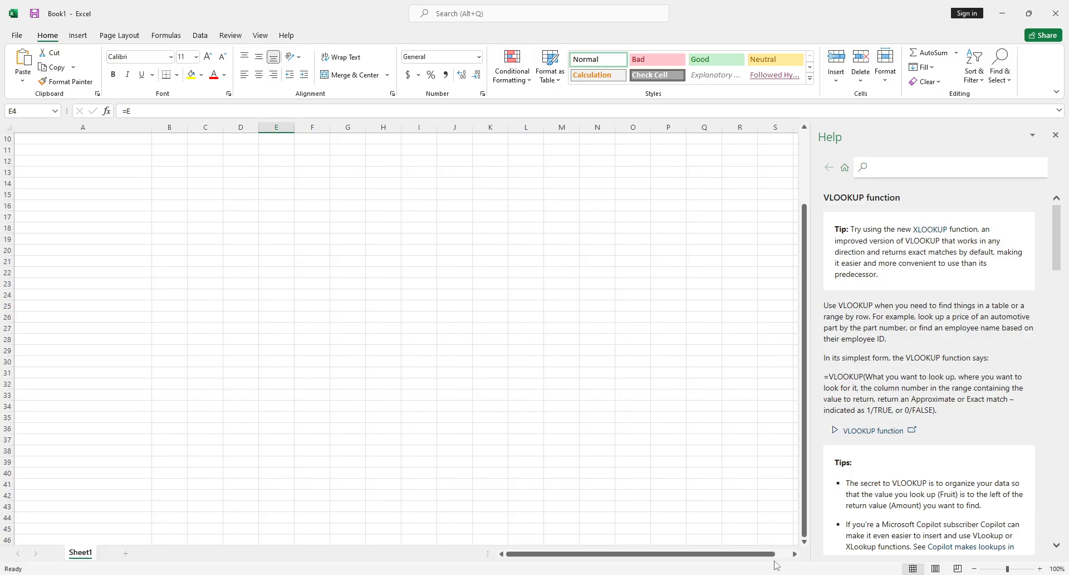
drag(734, 555, 551, 558)
- Switch to the ChatGPT answer and read its explanations of lookup_value, table_array and col_index_num, then its worked example
click(612, 574)
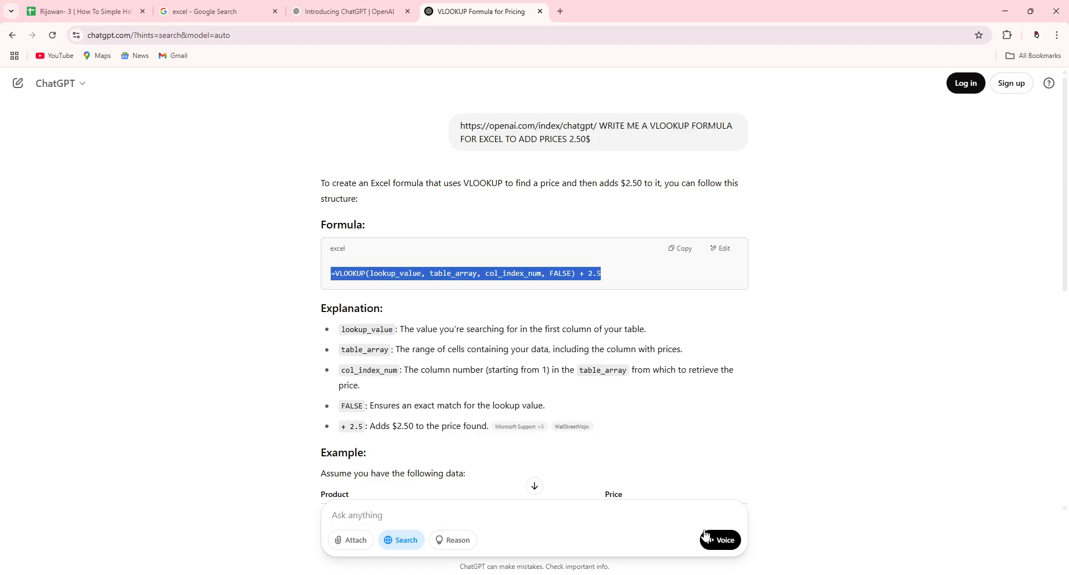
scroll(539, 215, down, 4)
scroll(366, 203, up, 2)
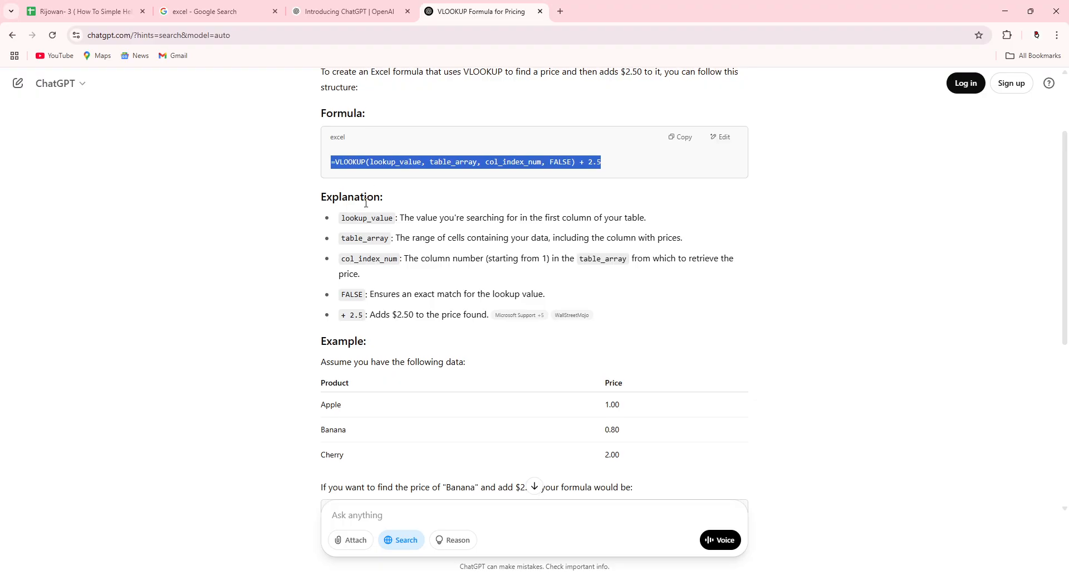
click(341, 218)
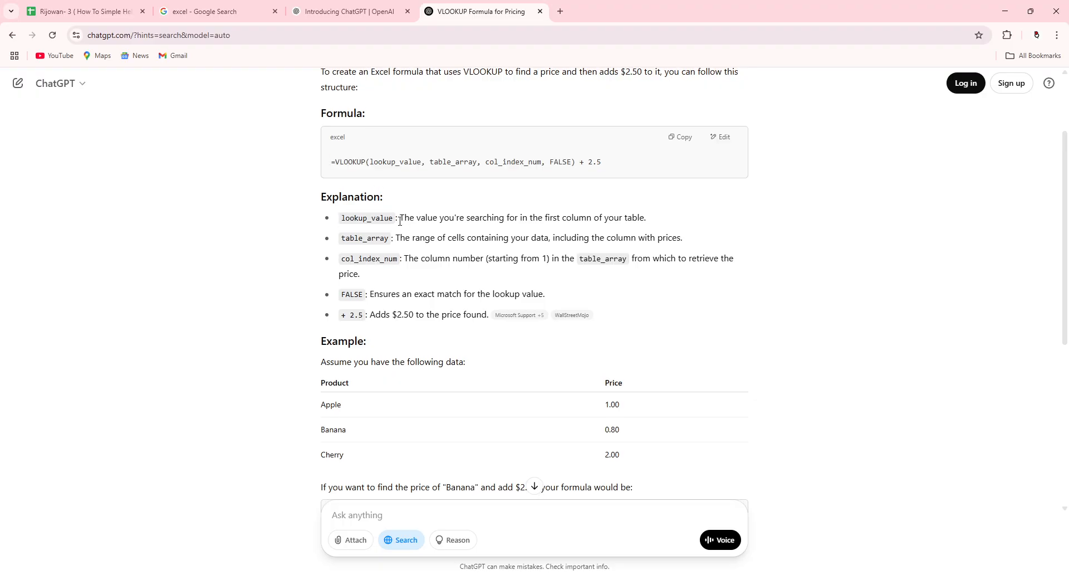
drag(400, 219, 661, 221)
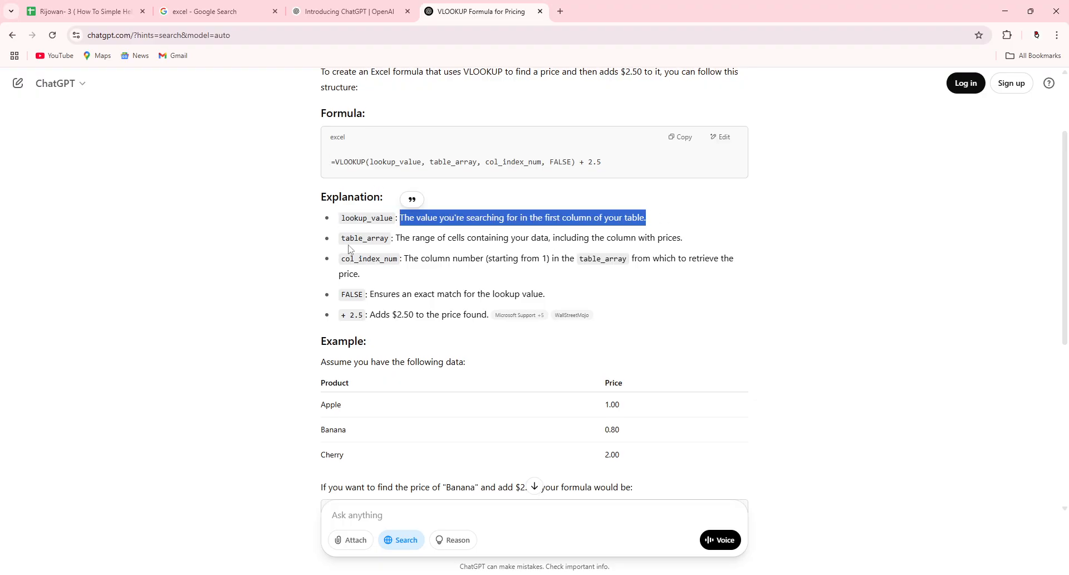
drag(400, 241, 682, 244)
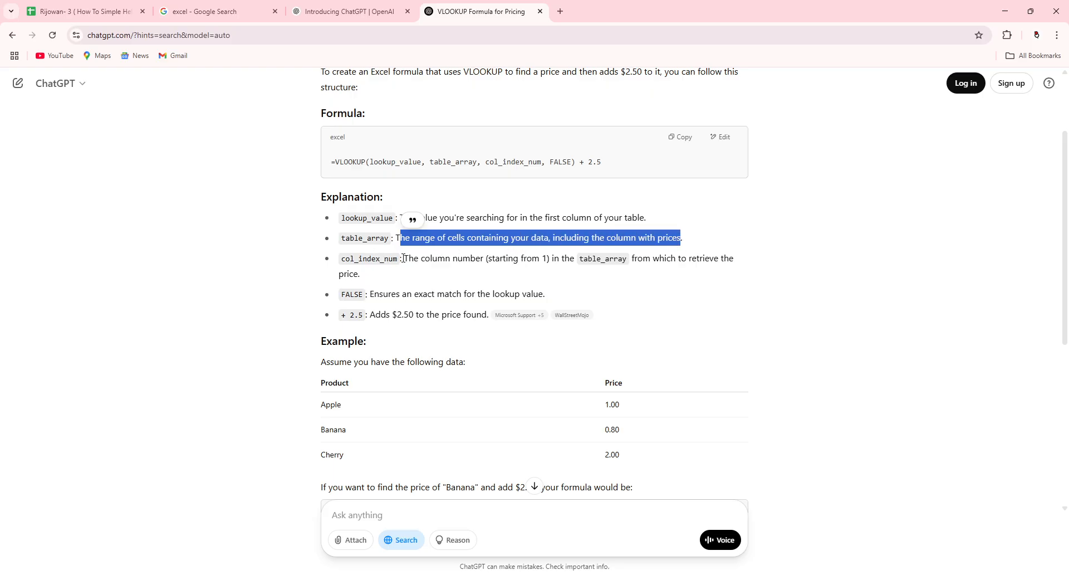
drag(403, 258, 370, 279)
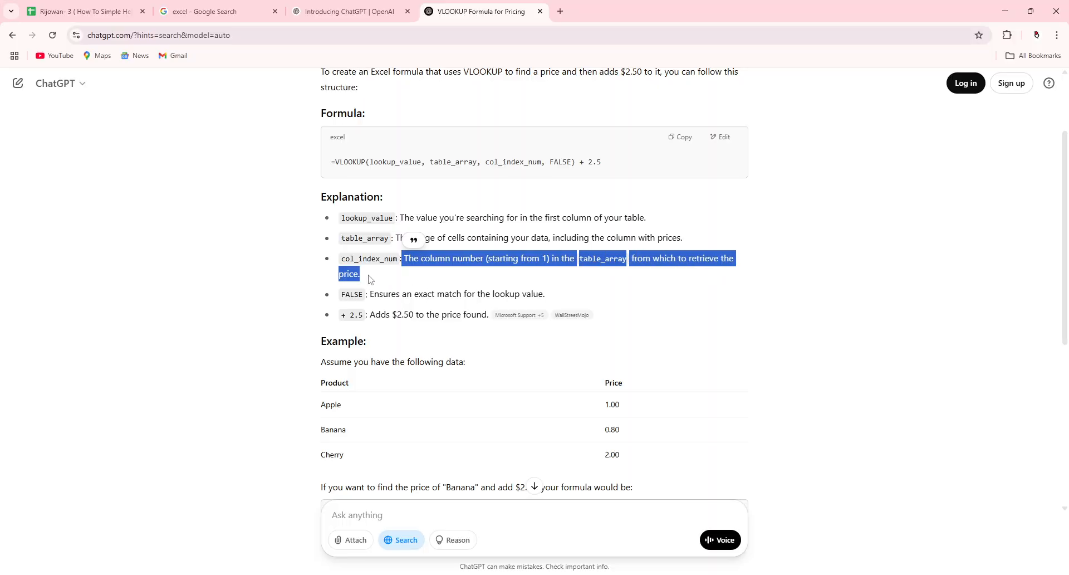
scroll(376, 282, down, 3)
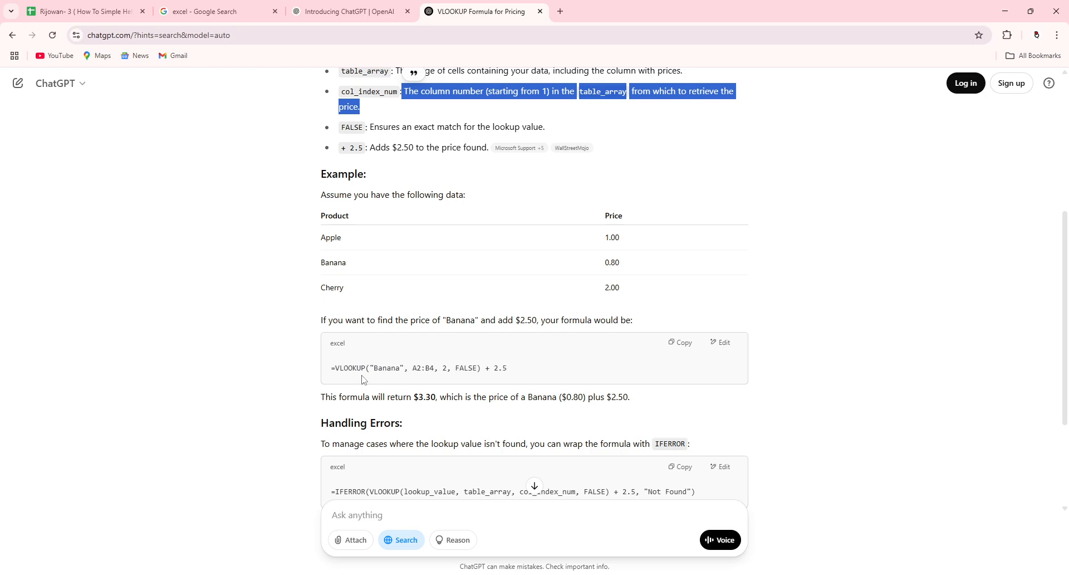
- Copy the example formula =VLOOKUP("Banana", A2:B4, 2, FALSE) + 2.5 from the ChatGPT answer and return to the Excel workbook
drag(329, 375, 510, 373)
right_click(509, 373)
click(527, 381)
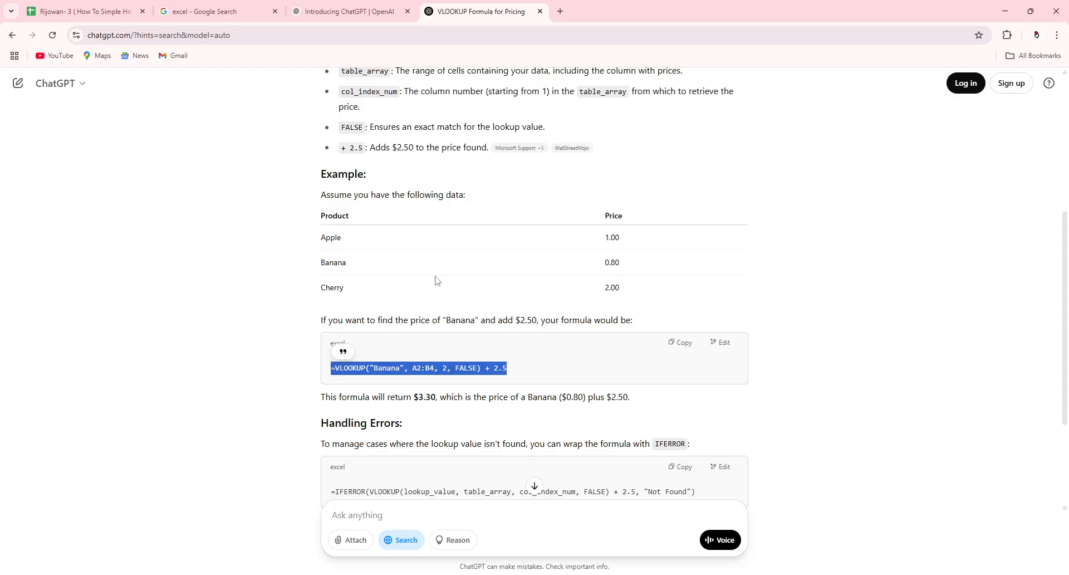
key(ctrl+shift+Tab)
key(ctrl+shift+Tab)
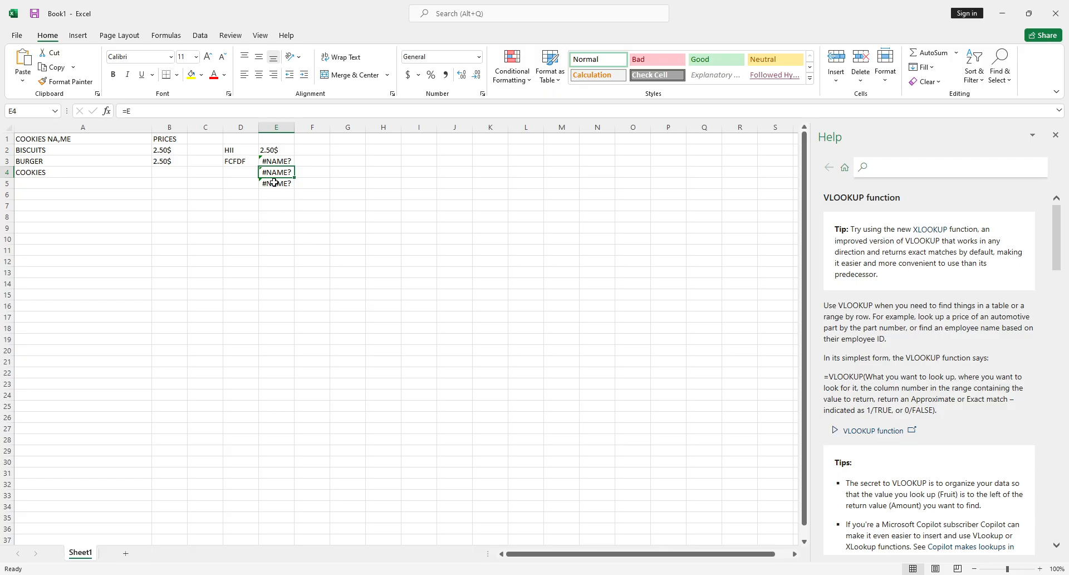
- Replace the formula =E in cell E4 with the copied "Banana" VLOOKUP formula
double_click(267, 172)
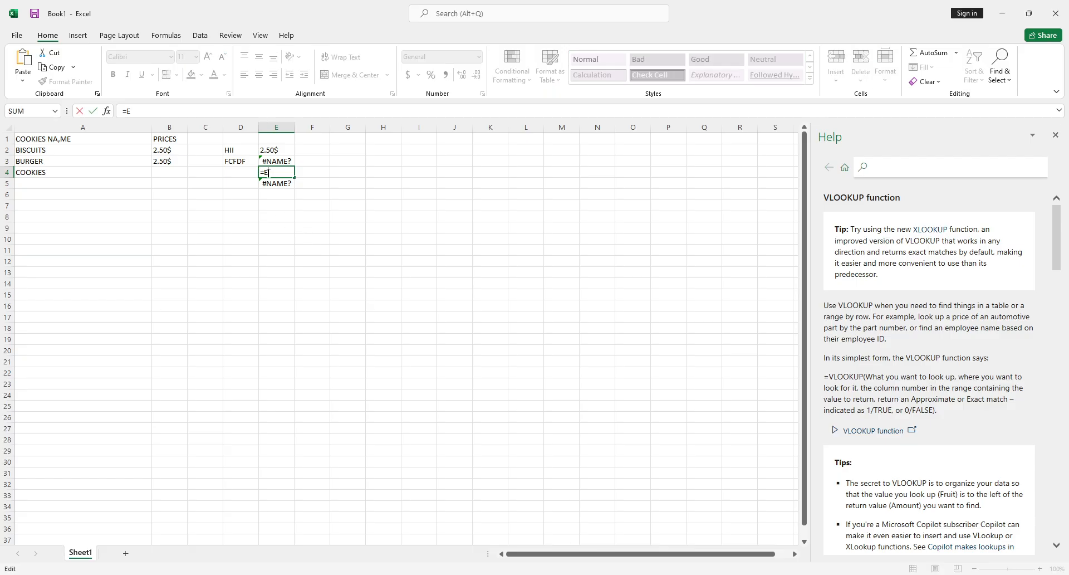
right_click(271, 172)
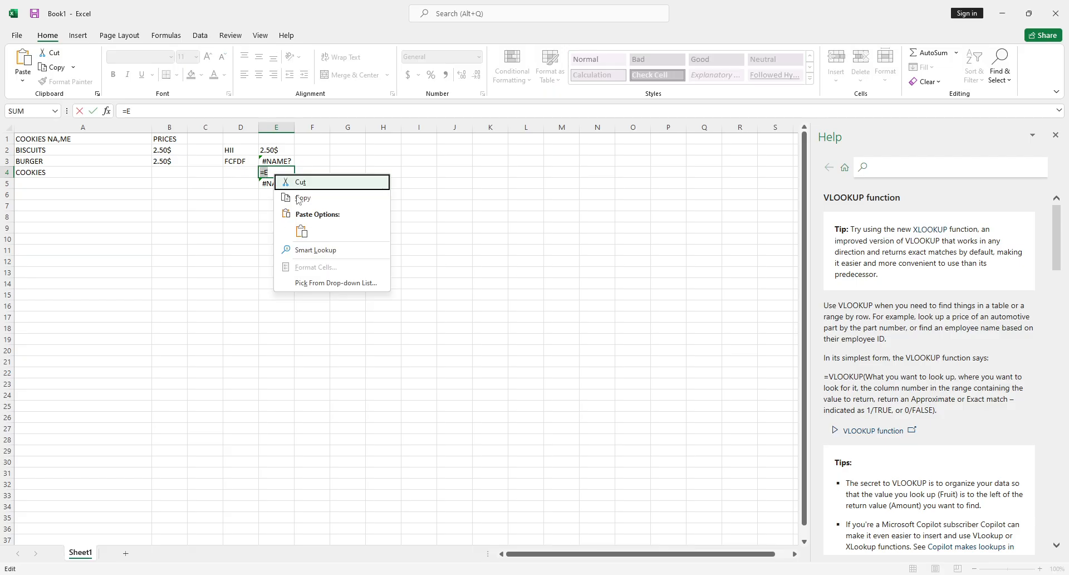
click(307, 234)
key(Return)
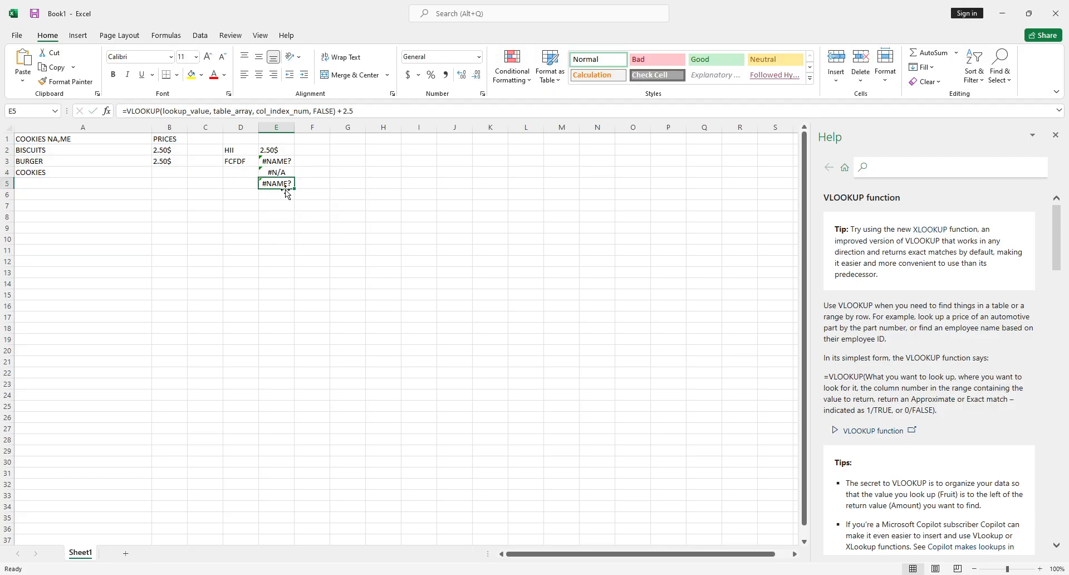
- Replace the burger price in cell B3 with the copied "Banana" VLOOKUP formula
double_click(167, 162)
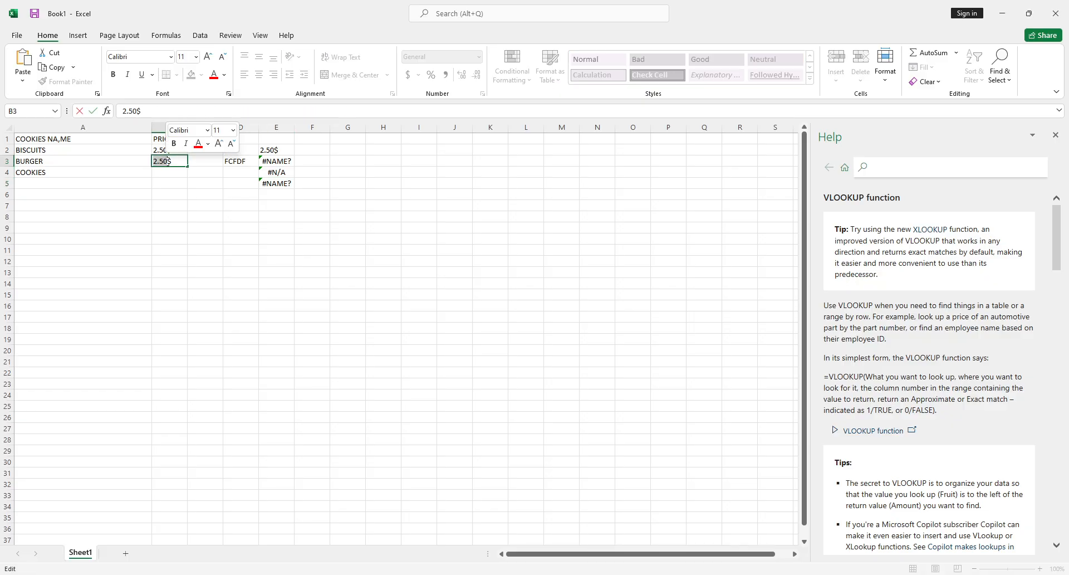
double_click(167, 162)
right_click(167, 161)
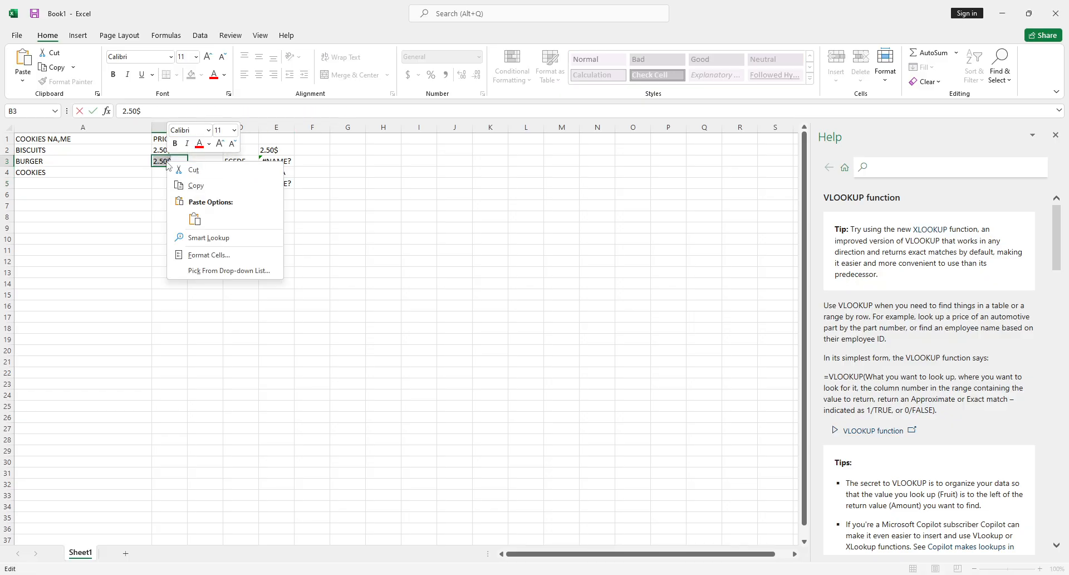
click(201, 216)
key(Return)
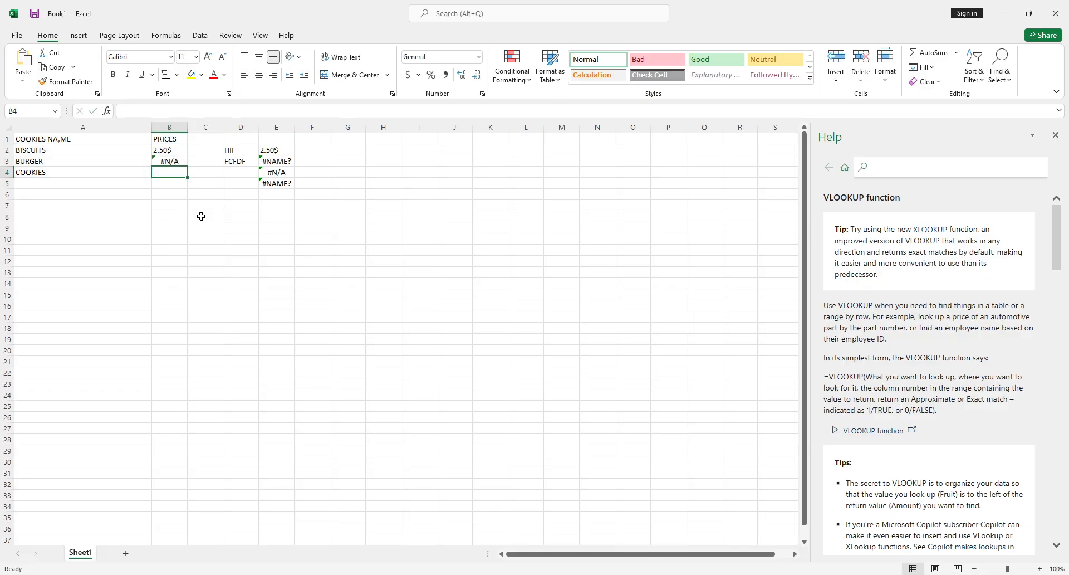
- Switch to the ChatGPT answer and copy =IFERROR(VLOOKUP(lookup_value, table_array, col_index_num, FALSE) + 2.5, "Not Found") from its error-handling section
click(712, 574)
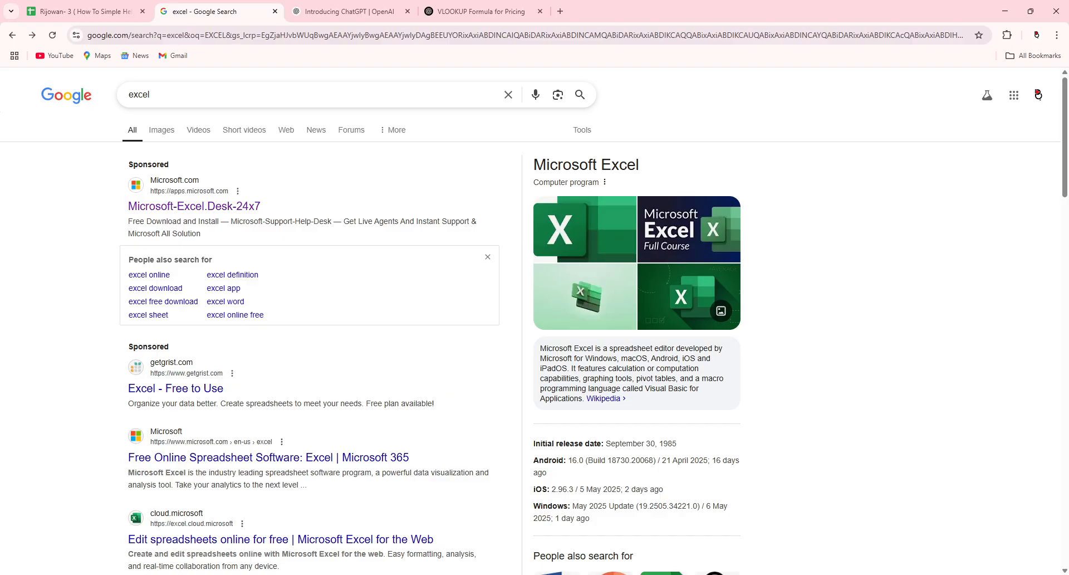
click(490, 11)
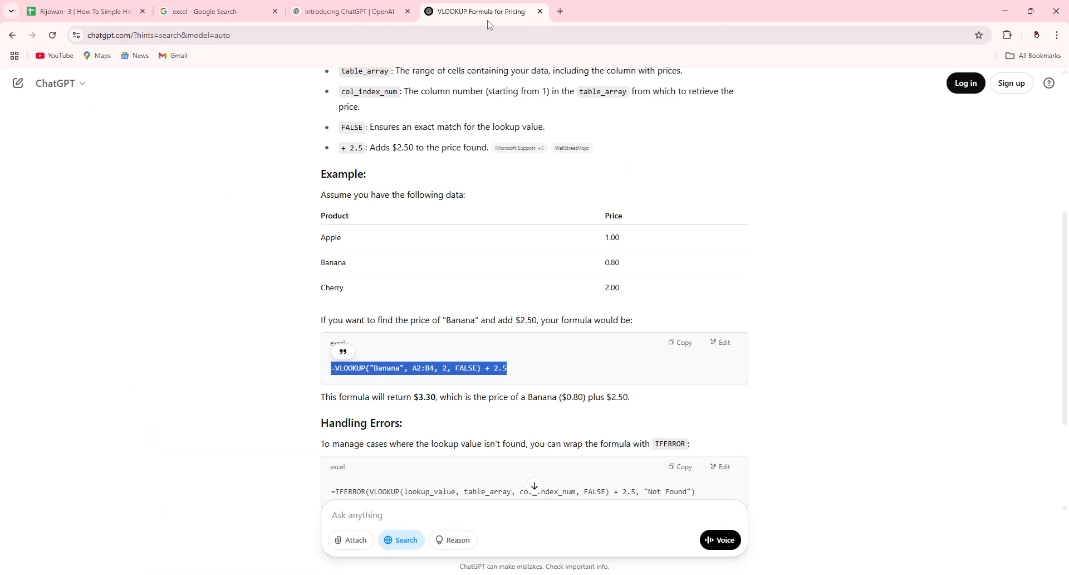
scroll(429, 418, down, 3)
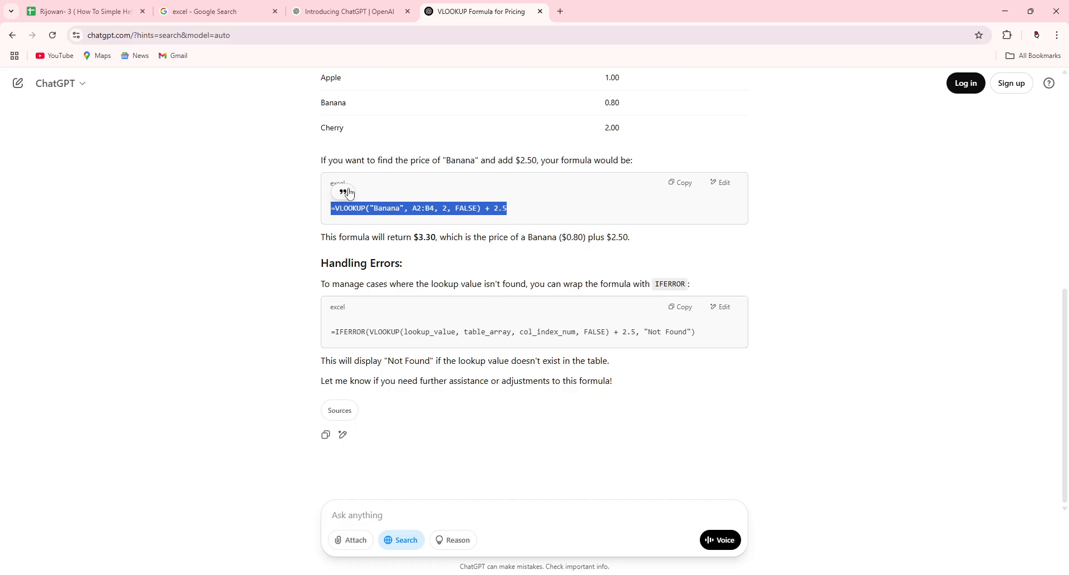
drag(322, 277, 690, 284)
click(442, 341)
triple_click(442, 336)
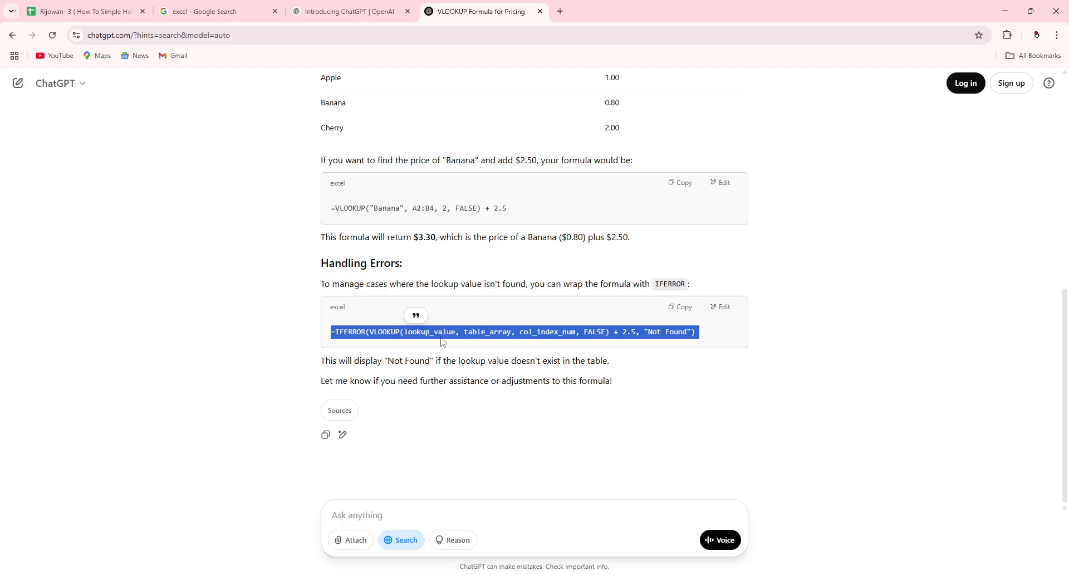
right_click(442, 337)
click(453, 351)
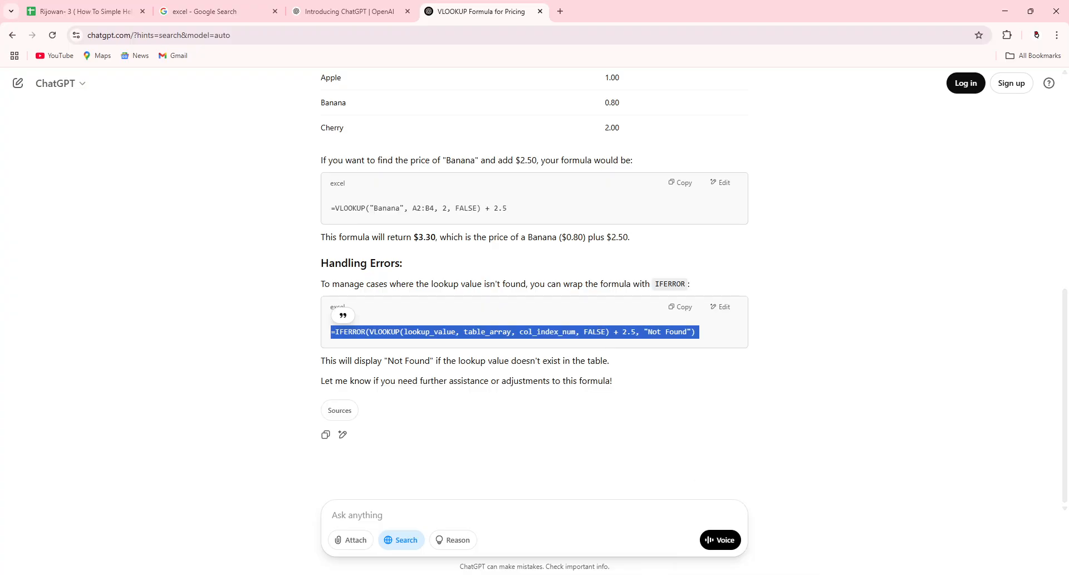
- Return to the Excel workbook and paste the copied IFERROR formula into cell E6
click(168, 6)
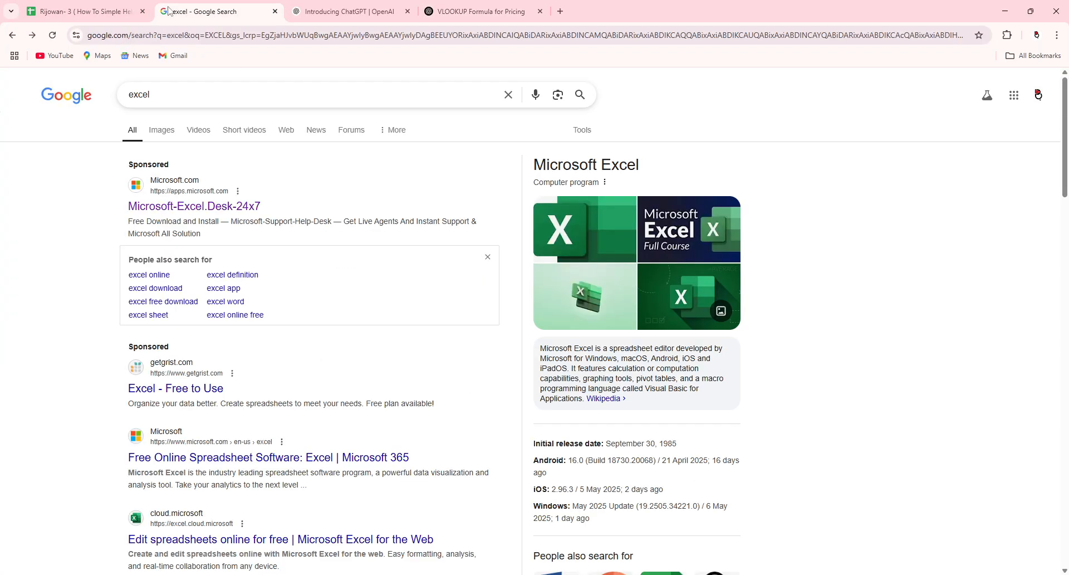
key(alt+Tab)
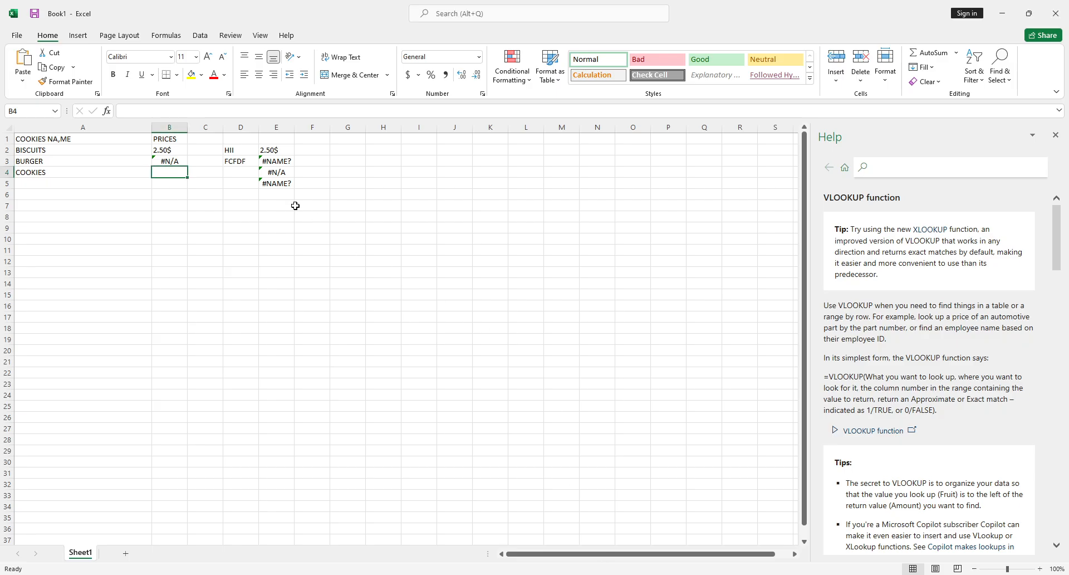
right_click(279, 194)
click(307, 252)
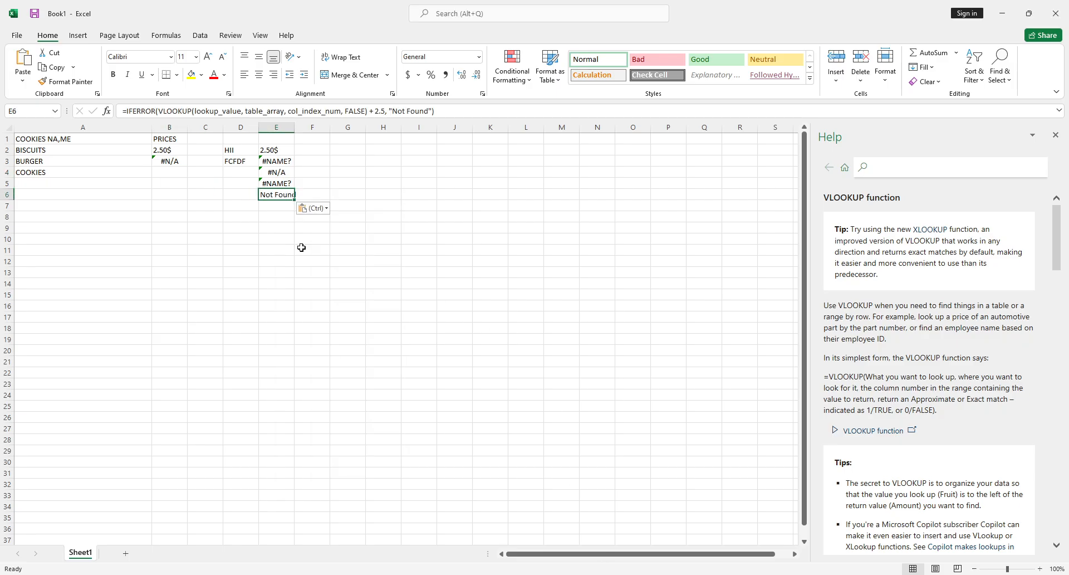
key(Return)
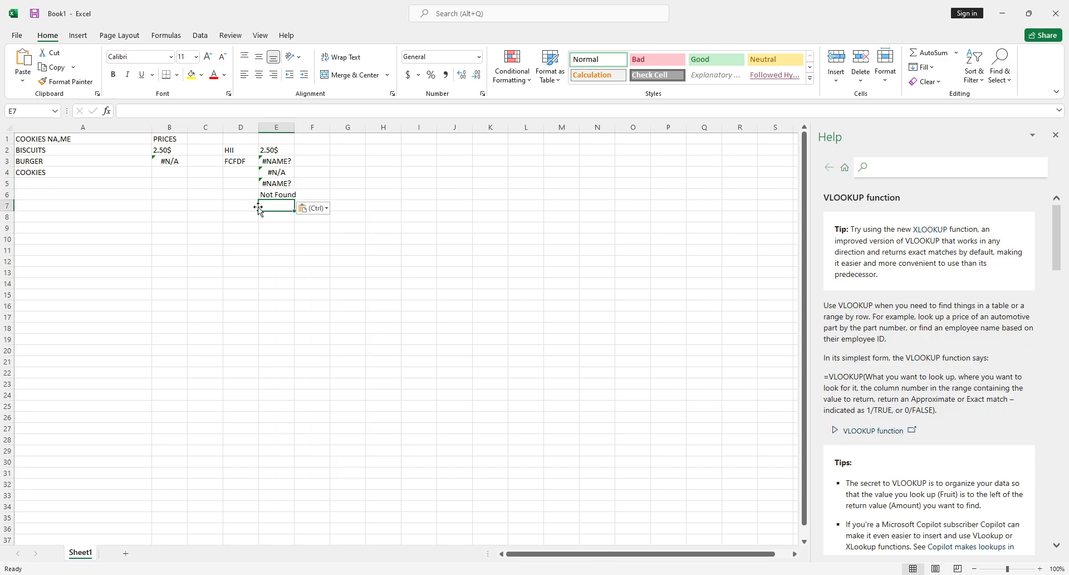
click(272, 196)
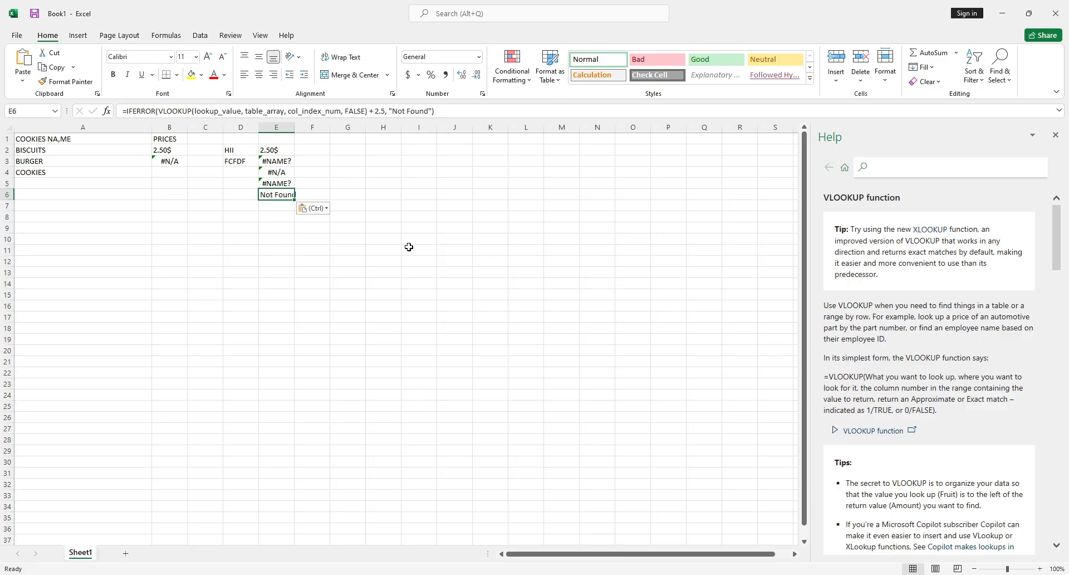
- Switch back to the ChatGPT answer and review the general VLOOKUP formula and its argument explanations
click(799, 574)
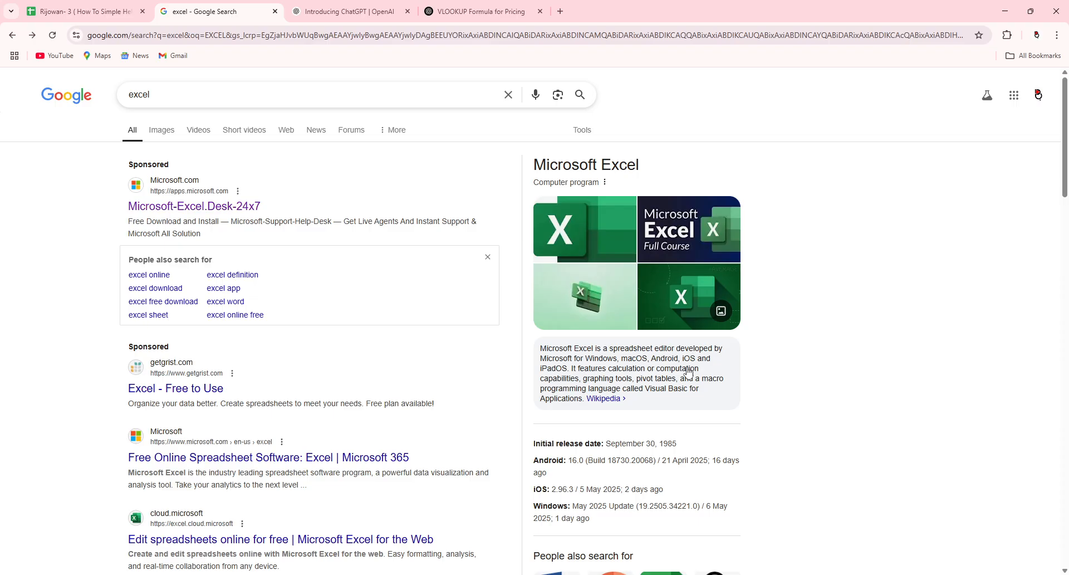
click(523, 12)
scroll(501, 181, up, 7)
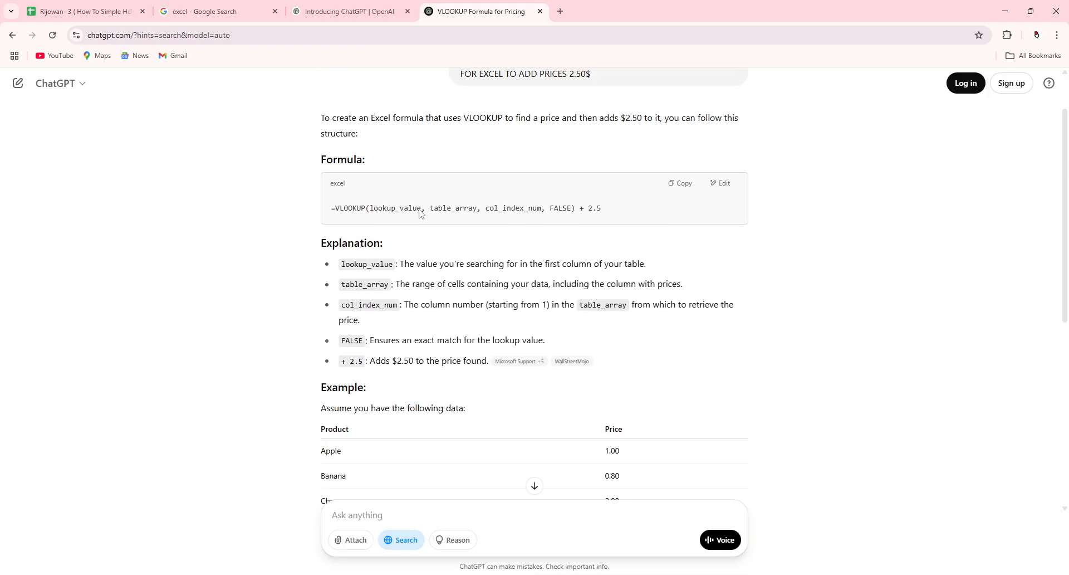
click(245, 5)
click(480, 11)
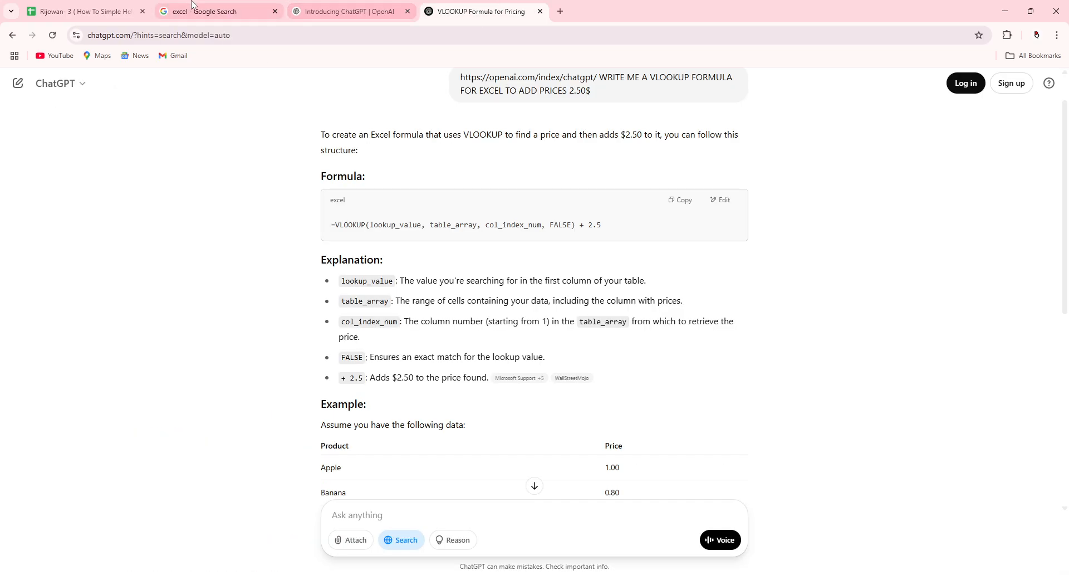
click(83, 11)
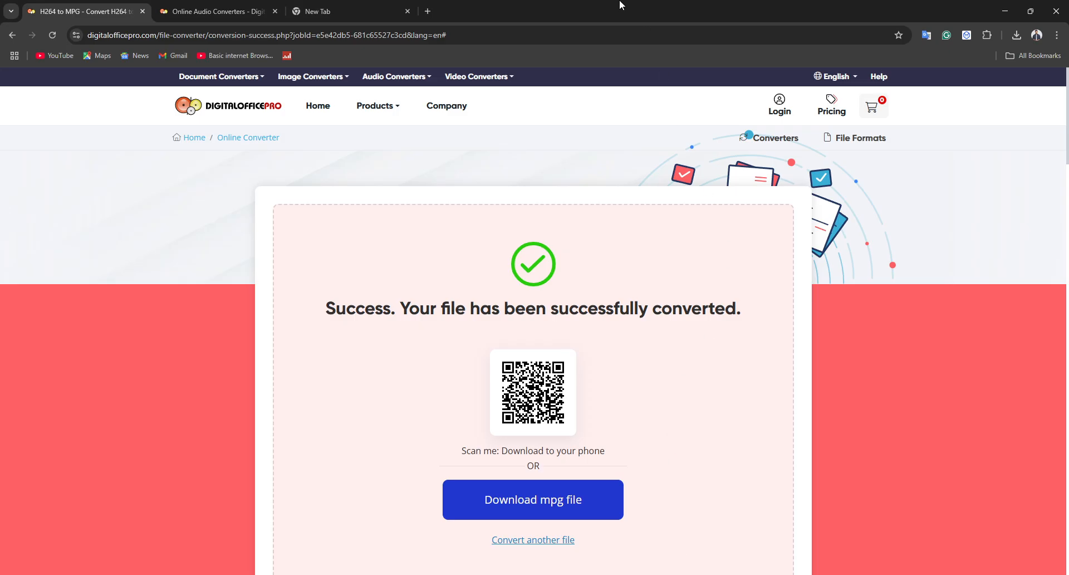
click(350, 7)
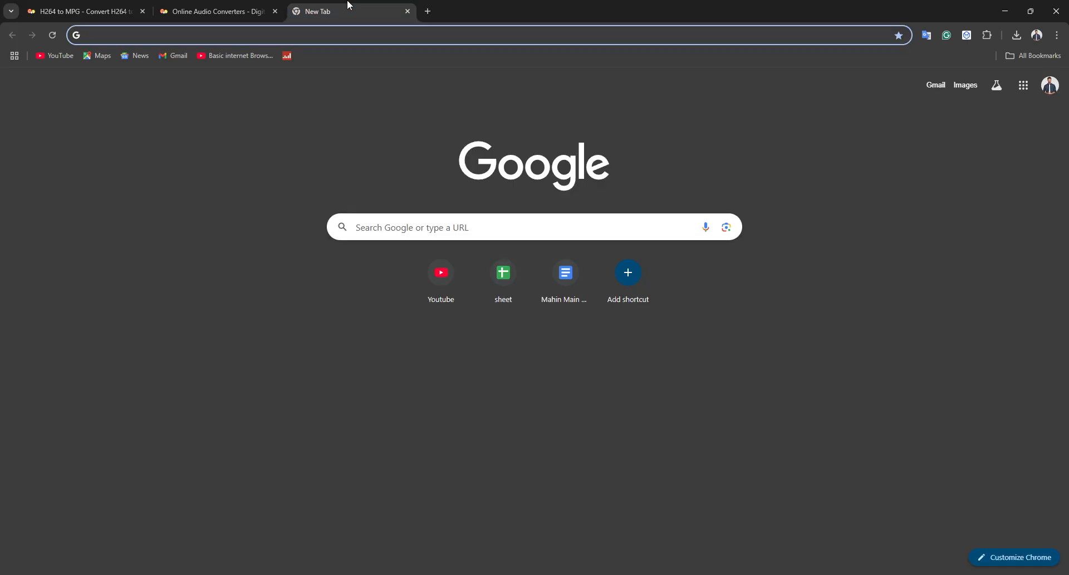